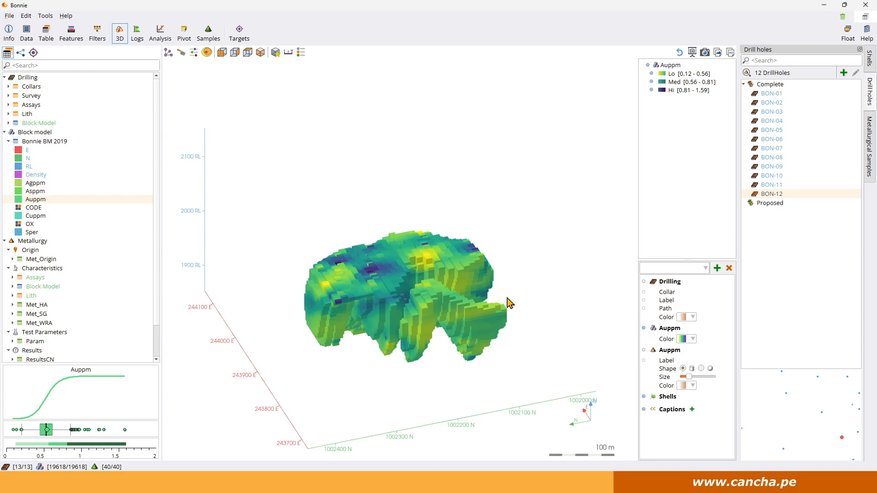
Step: Switch to yEd and review the geomet domain decision tree from the block model to its waste, heap leach and autoclave outcomes
{"action": "scroll", "coordinate": [457, 348], "scroll_direction": "up", "scroll_amount": 3}
{"action": "scroll", "coordinate": [458, 347], "scroll_direction": "down", "scroll_amount": 5}
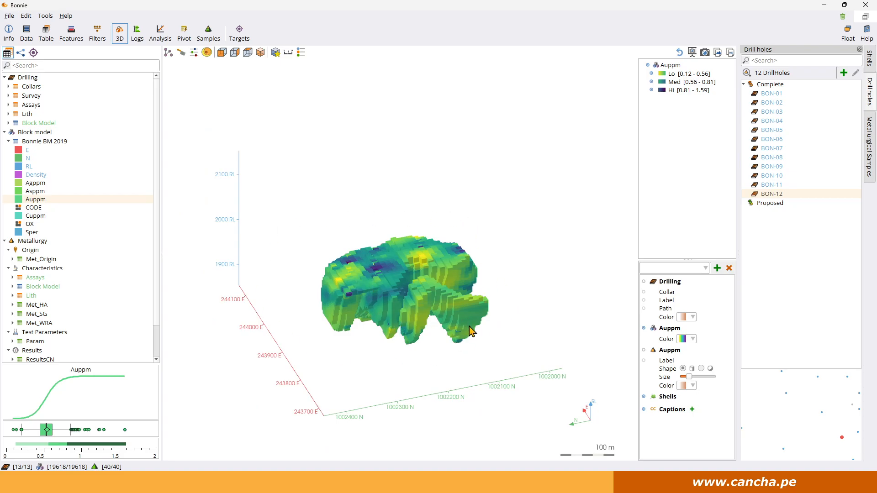
{"action": "mouse_move", "coordinate": [499, 483]}
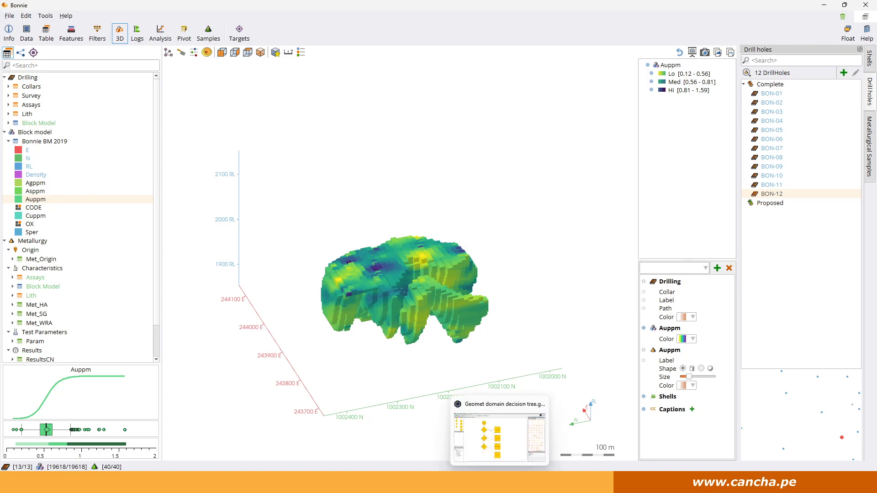
{"action": "left_click", "coordinate": [500, 441]}
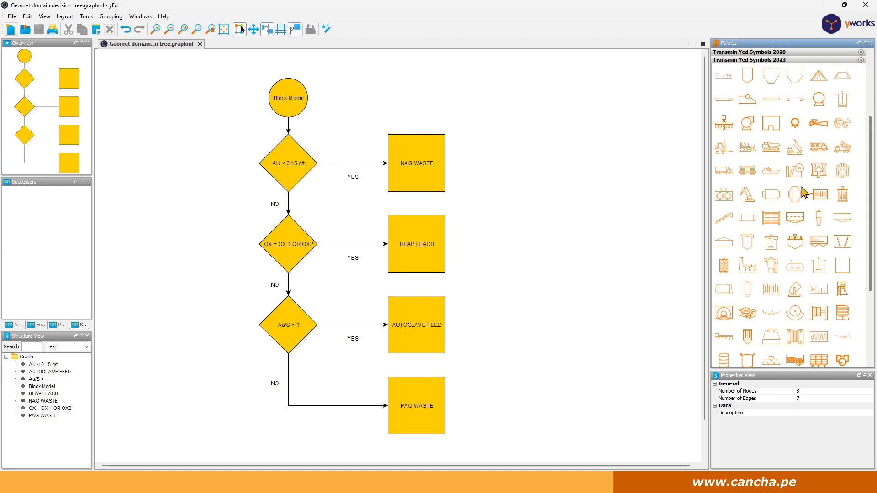
{"action": "scroll", "coordinate": [763, 187], "scroll_direction": "up", "scroll_amount": 3}
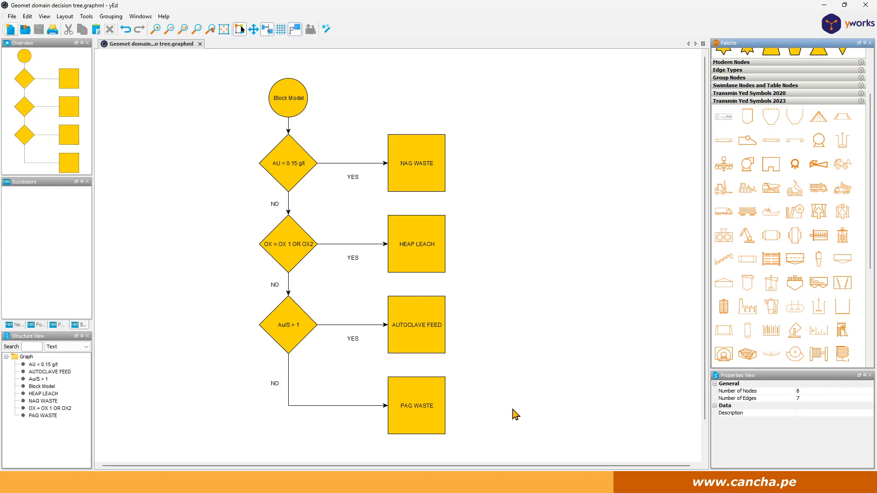
Step: Switch back to the Bonnie project and start a new formula feature for the Bonnie BM 2019 block model
{"action": "mouse_move", "coordinate": [682, 484]}
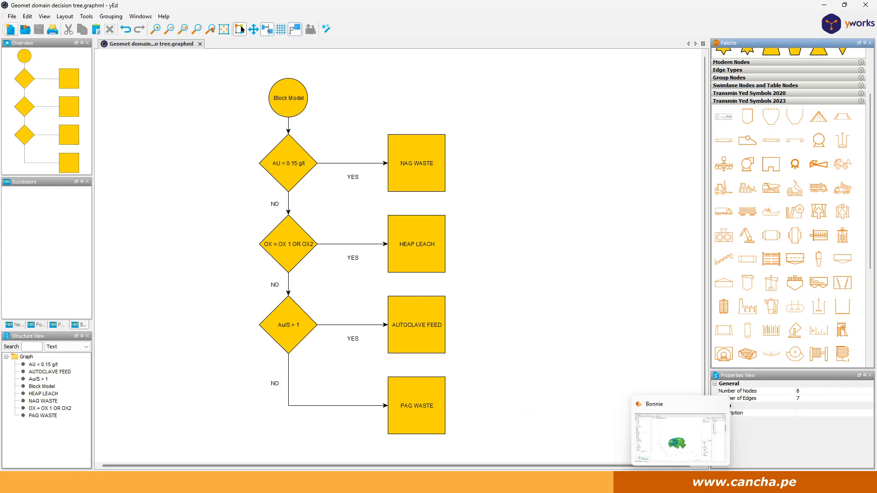
{"action": "left_click", "coordinate": [687, 442]}
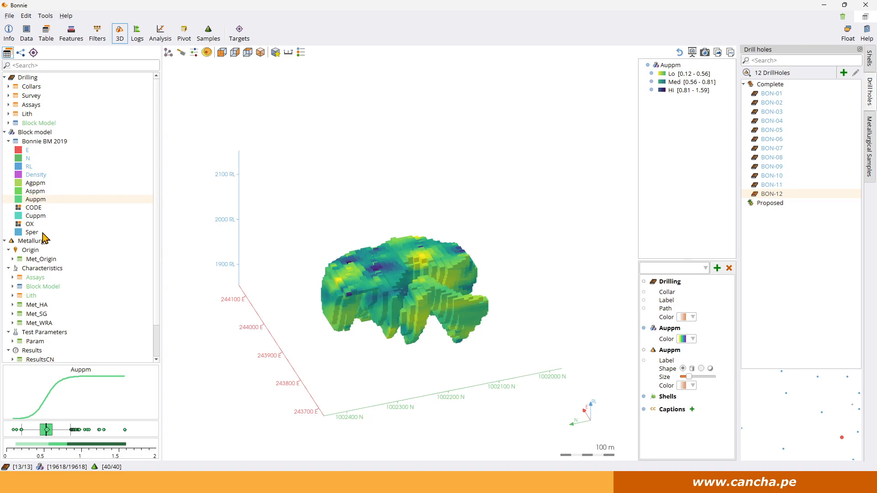
{"action": "right_click", "coordinate": [42, 143]}
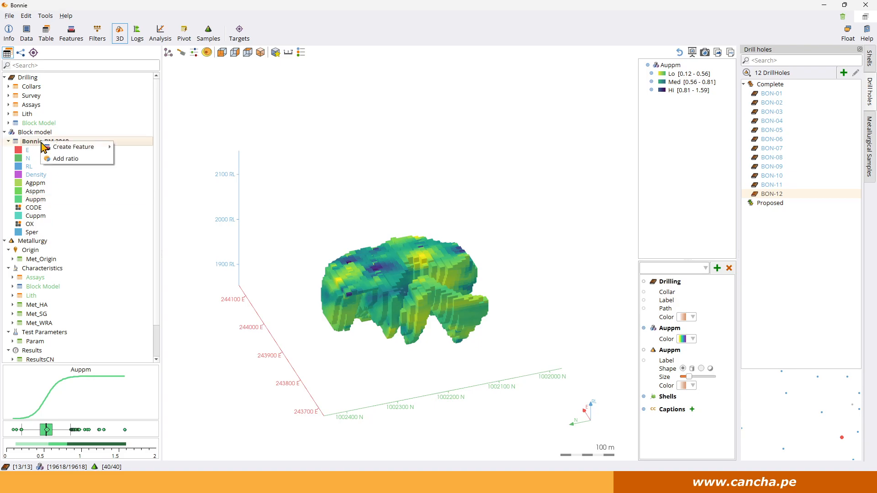
{"action": "mouse_move", "coordinate": [68, 149]}
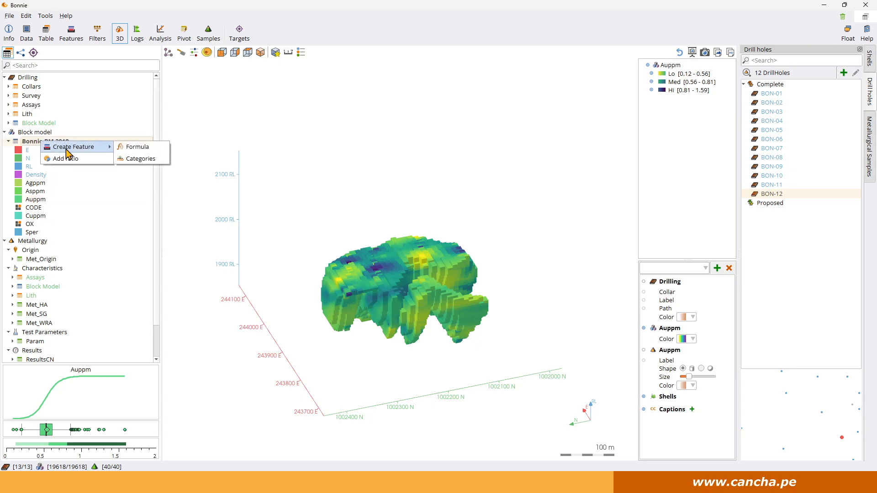
{"action": "left_click", "coordinate": [139, 149]}
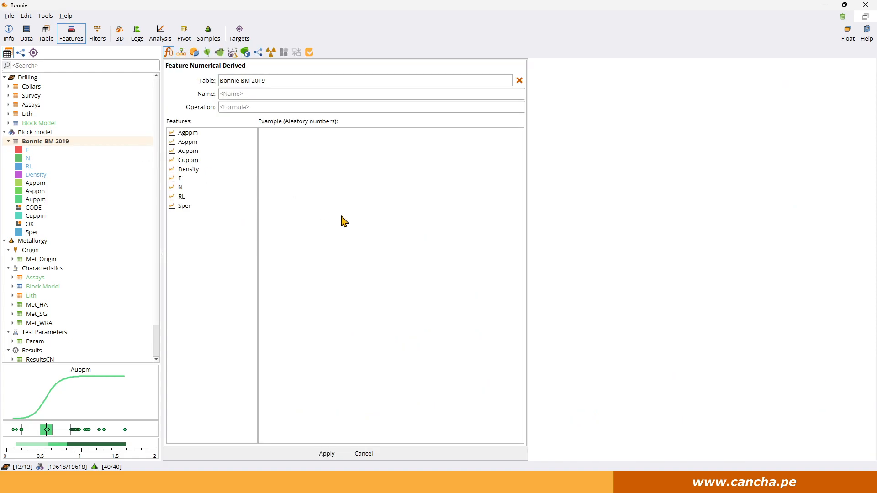
Step: Name the derived feature Au/S, define its formula as Auppm/Sper, and apply it with the default legend
{"action": "left_click", "coordinate": [250, 92]}
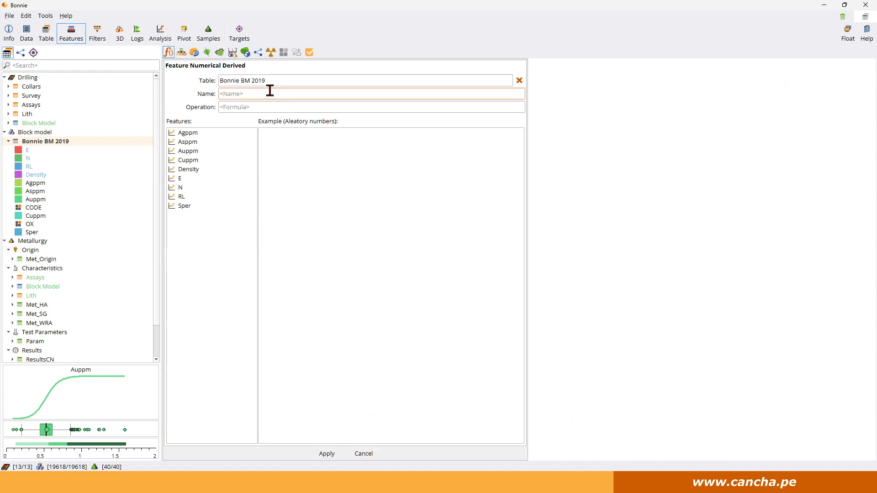
{"action": "type", "text": "Au/S"}
{"action": "left_click", "coordinate": [247, 105]}
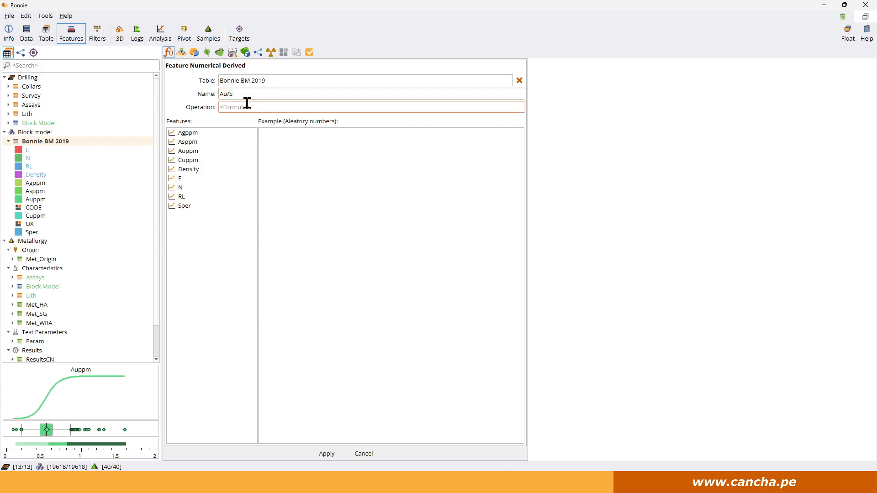
{"action": "double_click", "coordinate": [194, 151]}
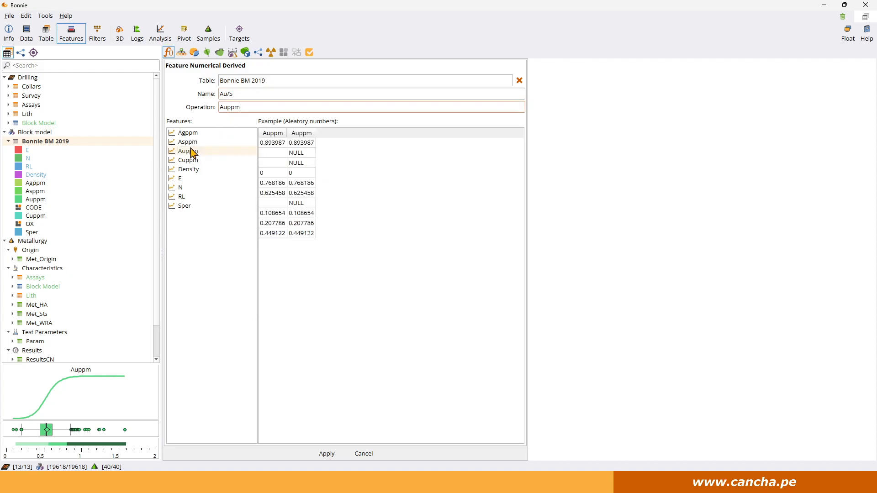
{"action": "type", "text": "/"}
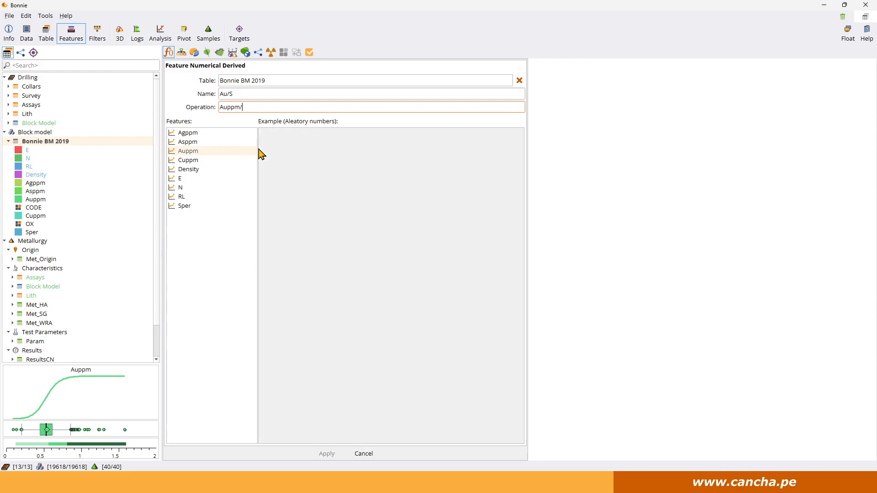
{"action": "double_click", "coordinate": [196, 206]}
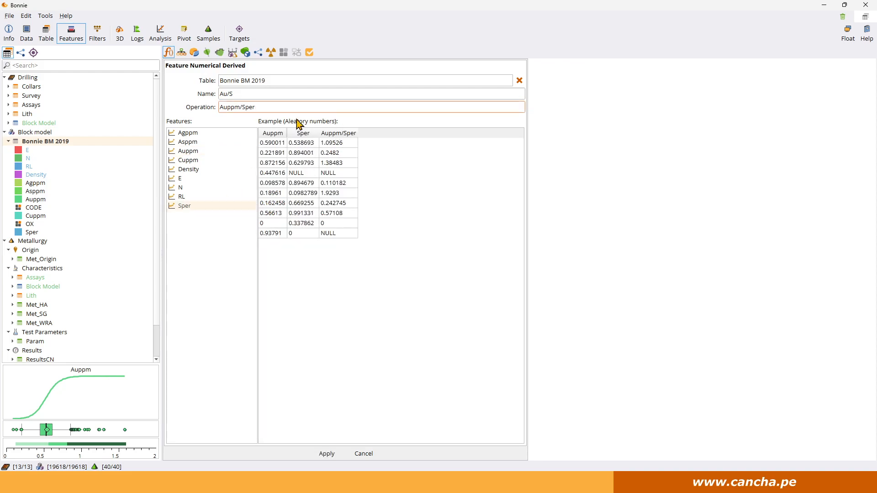
{"action": "left_click", "coordinate": [327, 455]}
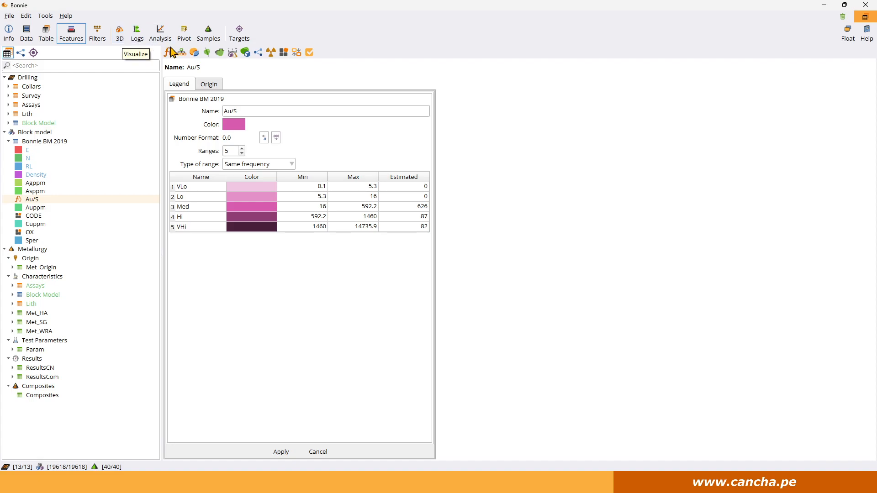
{"action": "left_click", "coordinate": [281, 452]}
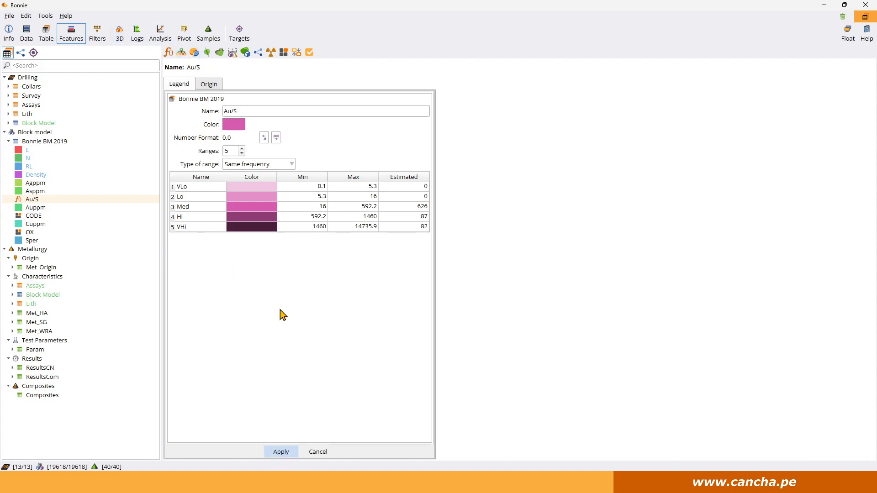
Step: Set up a Categoric domain classifier named Geomet Domains on the Bonnie BM 2019 table
{"action": "left_click", "coordinate": [182, 54]}
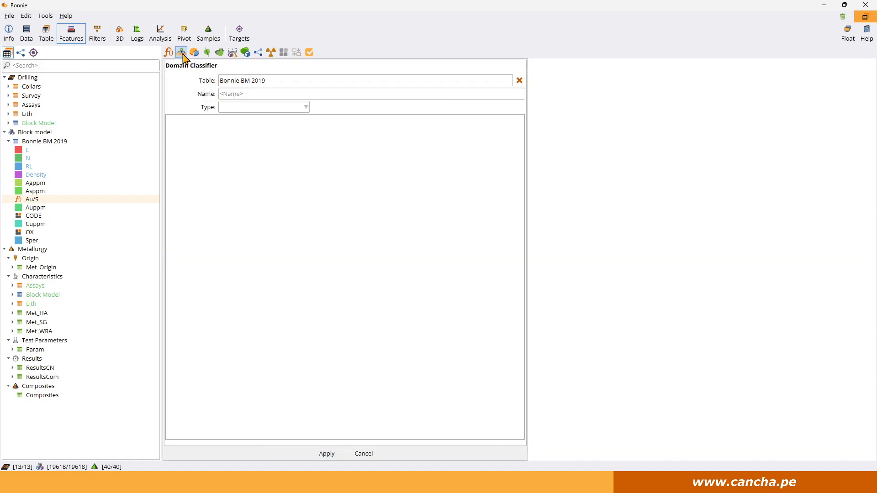
{"action": "left_click", "coordinate": [865, 18]}
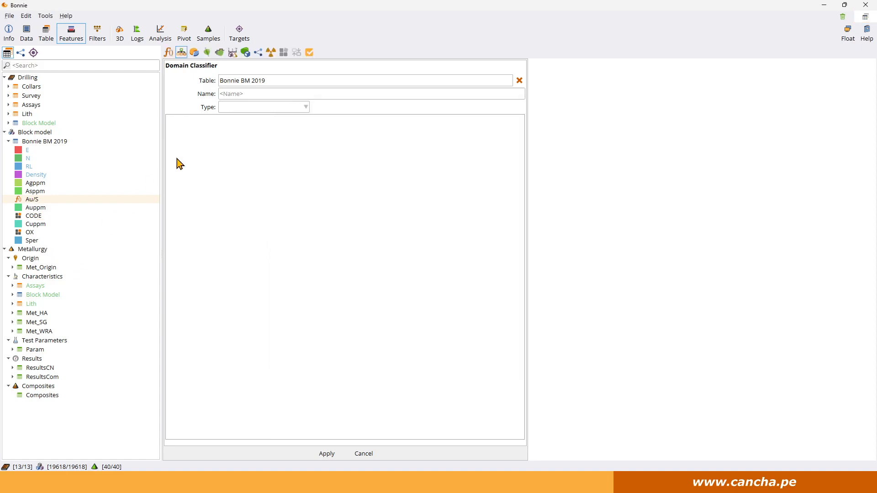
{"action": "left_click", "coordinate": [183, 54]}
{"action": "left_click", "coordinate": [182, 53]}
{"action": "left_click", "coordinate": [261, 108]}
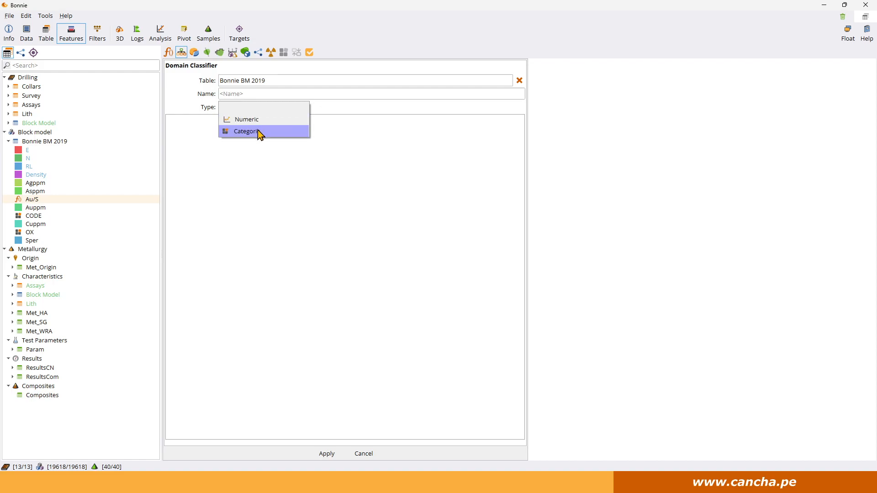
{"action": "left_click", "coordinate": [262, 131]}
{"action": "left_click", "coordinate": [243, 92]}
{"action": "type", "text": "GBe"}
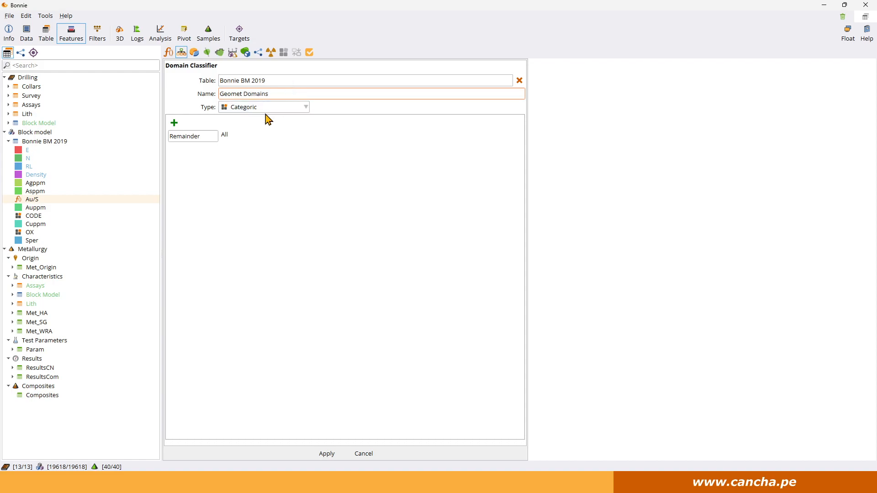
Step: Add three classes labelled NAG, HL and AC to the classifier, and rename the remainder class PAG
{"action": "left_click", "coordinate": [174, 123]}
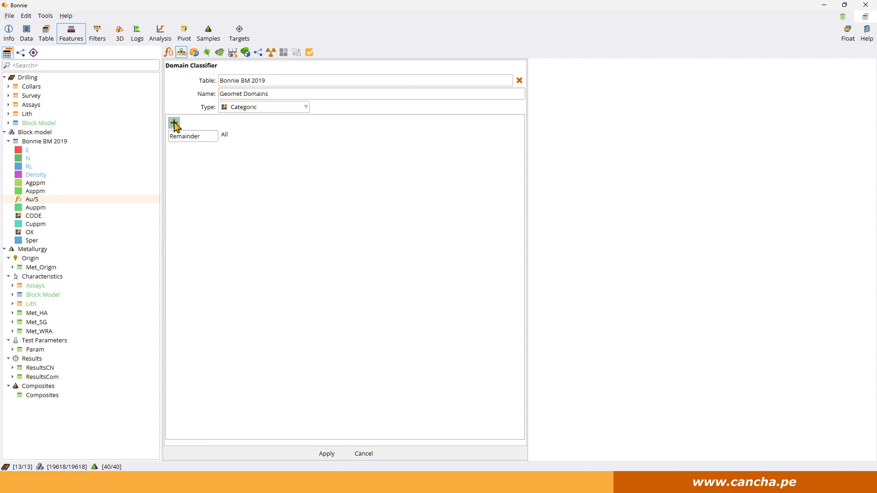
{"action": "left_click", "coordinate": [174, 148]}
{"action": "left_click", "coordinate": [174, 175]}
{"action": "left_click", "coordinate": [192, 121]}
{"action": "left_click_drag", "start_coordinate": [191, 122], "coordinate": [147, 119]}
{"action": "type", "text": "NAG"}
{"action": "left_click_drag", "start_coordinate": [190, 148], "coordinate": [119, 158]}
{"action": "type", "text": "HL"}
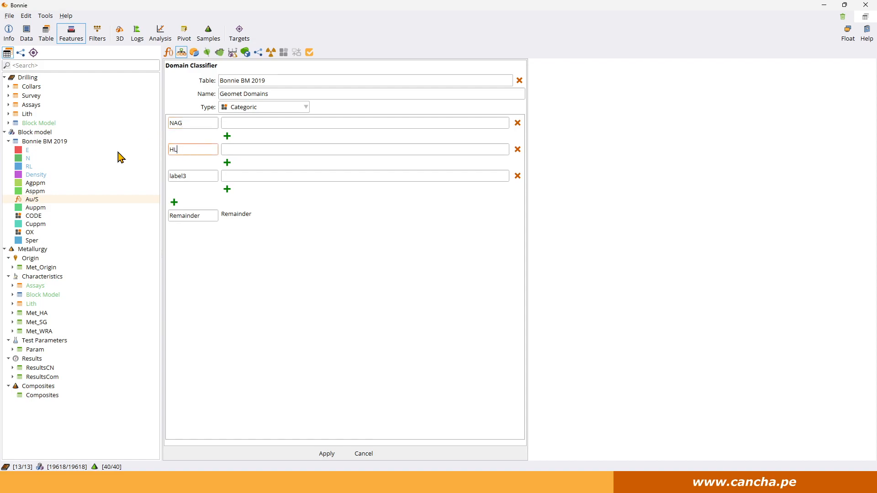
{"action": "left_click_drag", "start_coordinate": [191, 176], "coordinate": [164, 176]}
{"action": "left_click_drag", "start_coordinate": [207, 215], "coordinate": [97, 206]}
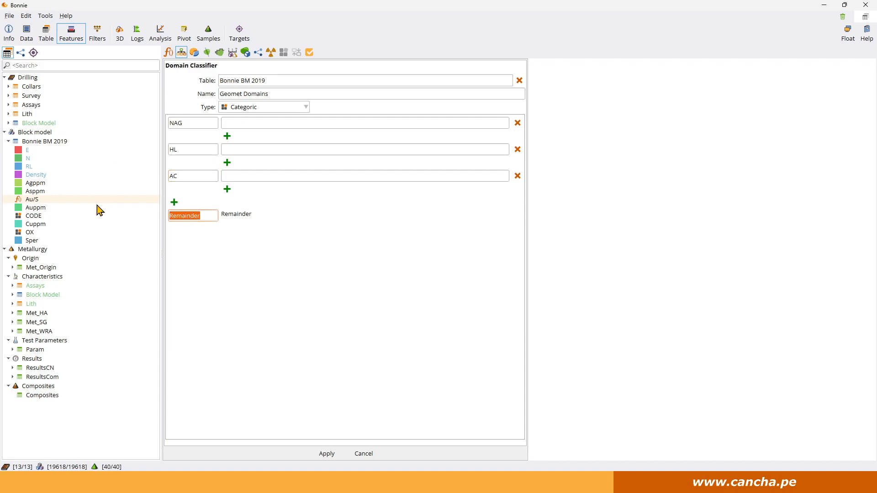
{"action": "type", "text": "PAG"}
Step: Define the NAG class condition as Auppm > 0.15
{"action": "left_click", "coordinate": [259, 127]}
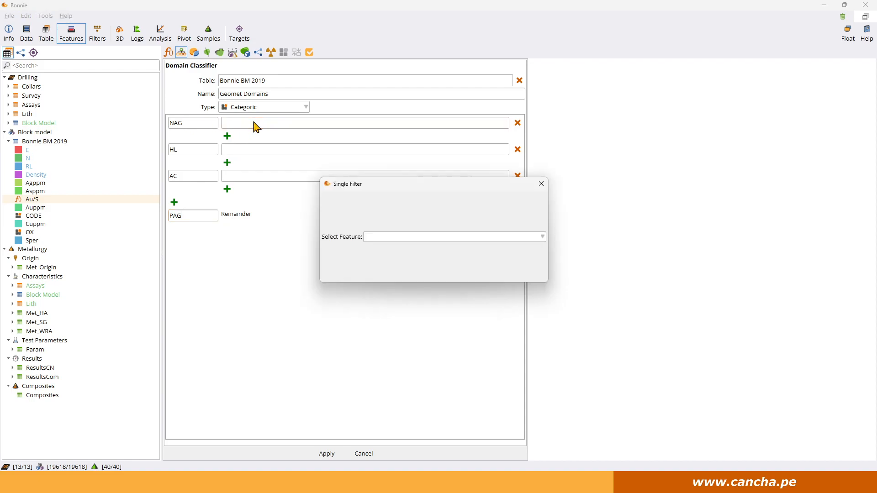
{"action": "left_click", "coordinate": [376, 236]}
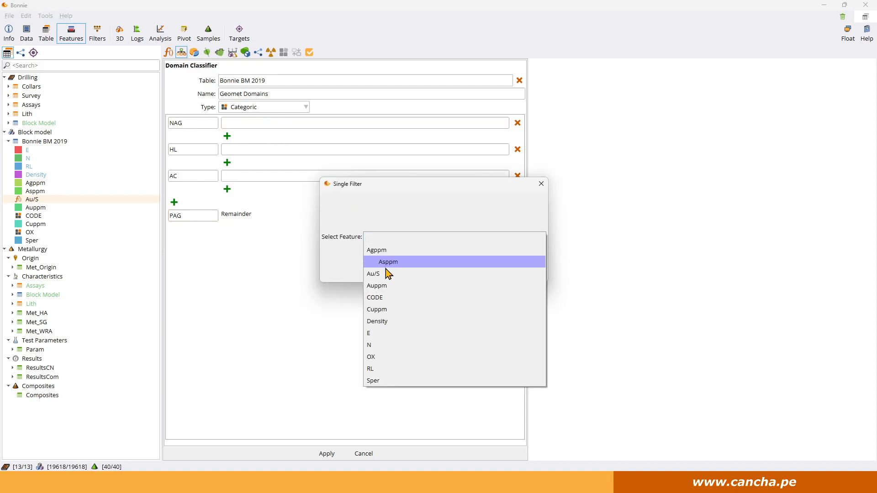
{"action": "left_click", "coordinate": [386, 287]}
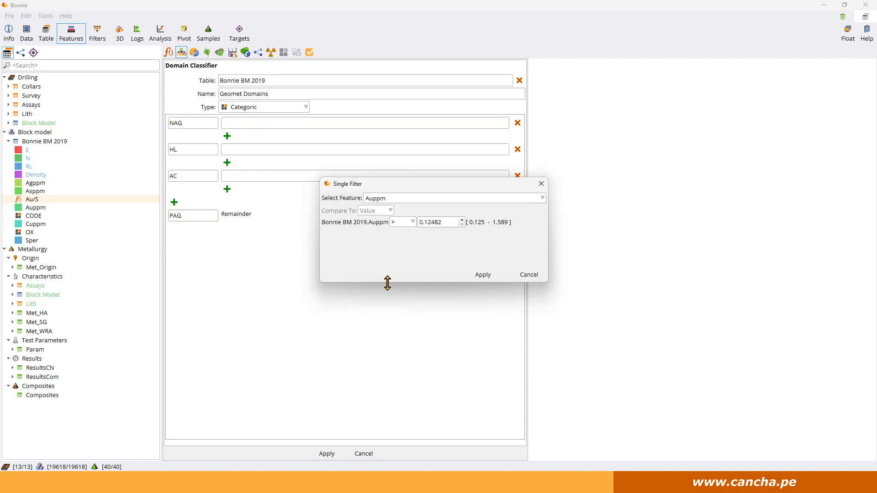
{"action": "double_click", "coordinate": [425, 223]}
{"action": "type", "text": "0.15"}
{"action": "left_click", "coordinate": [482, 275]}
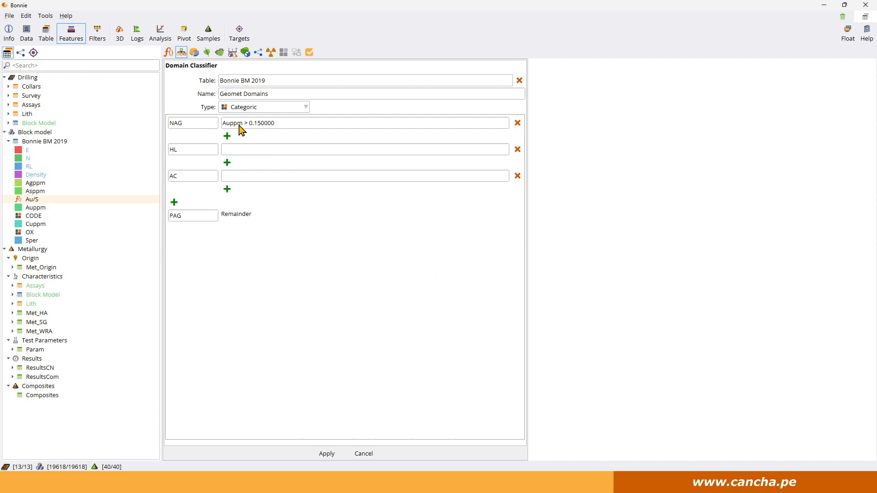
{"action": "double_click", "coordinate": [293, 126]}
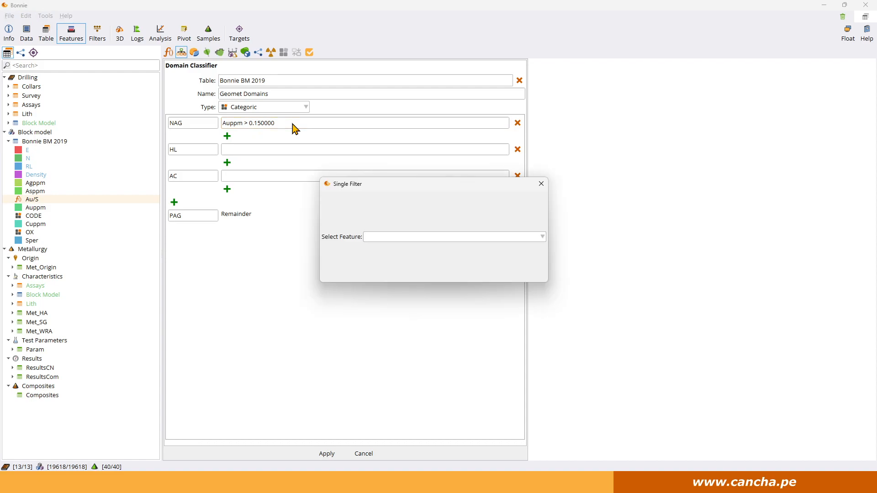
{"action": "left_click", "coordinate": [541, 184]}
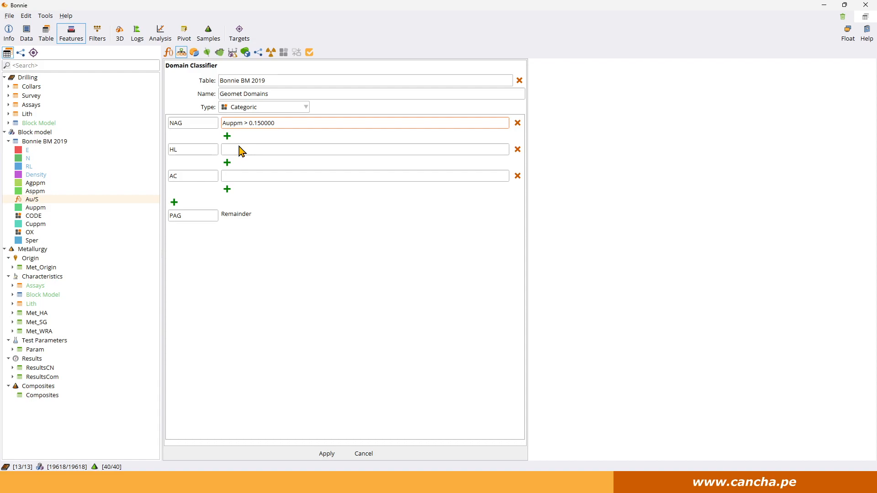
Step: Add a second condition to the NAG class, Sper < 1
{"action": "left_click", "coordinate": [227, 136]}
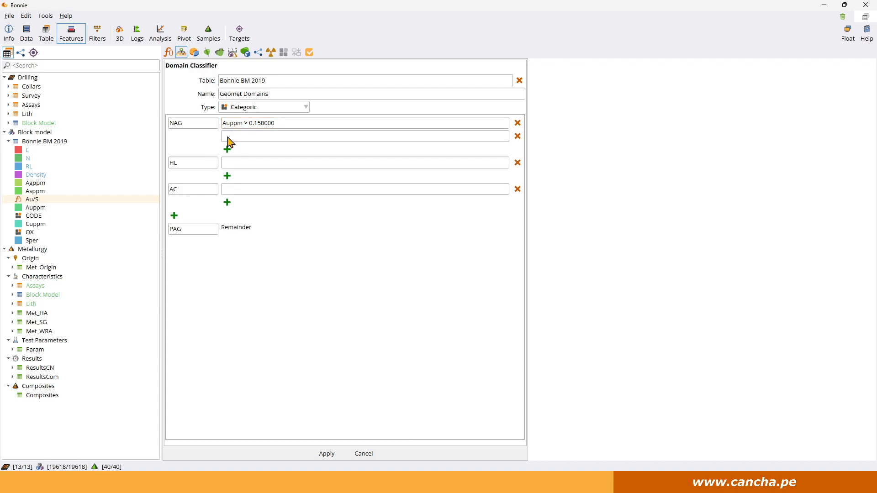
{"action": "left_click", "coordinate": [228, 138]}
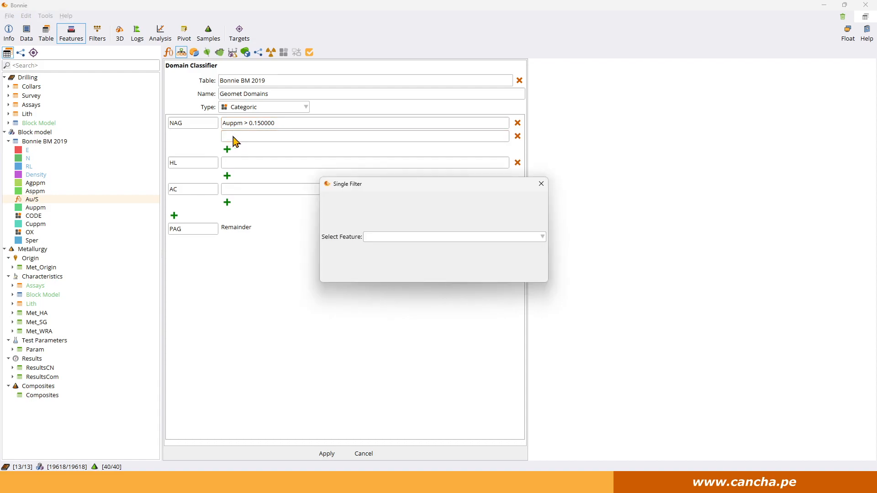
{"action": "left_click", "coordinate": [406, 237]}
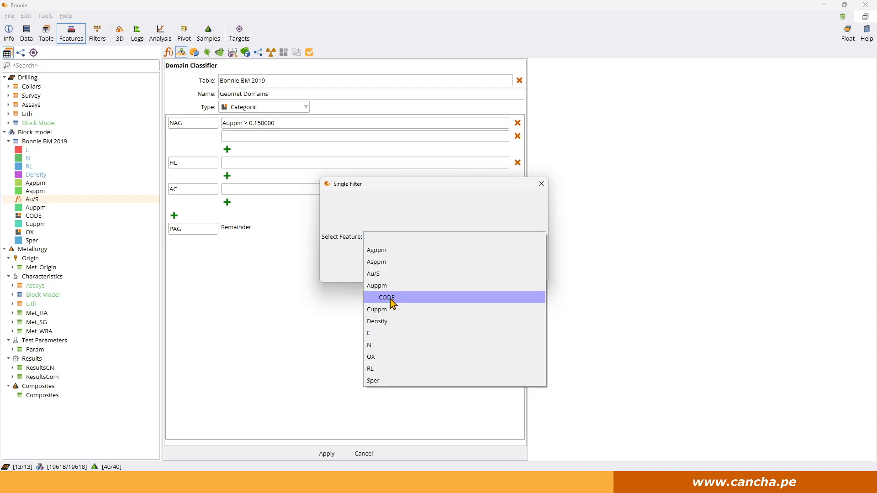
{"action": "left_click", "coordinate": [385, 380]}
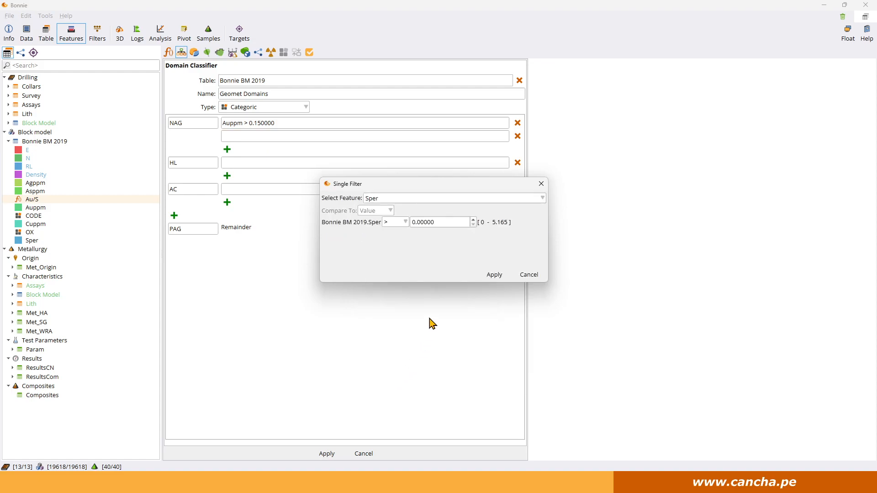
{"action": "left_click", "coordinate": [394, 222]}
{"action": "left_click", "coordinate": [399, 234]}
{"action": "left_click_drag", "start_coordinate": [434, 223], "coordinate": [370, 223]}
{"action": "type", "text": "1"}
{"action": "left_click", "coordinate": [494, 275]}
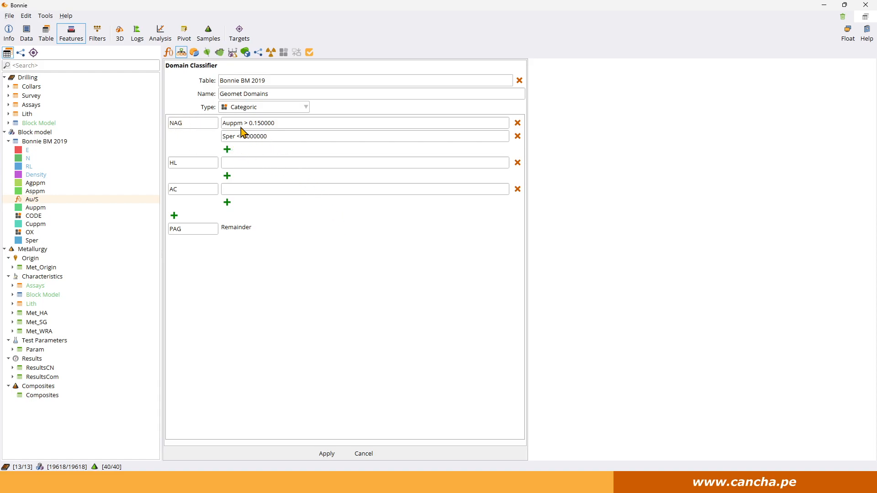
Step: Change the NAG class's gold grade condition to Auppm < 0.15
{"action": "left_click", "coordinate": [274, 126]}
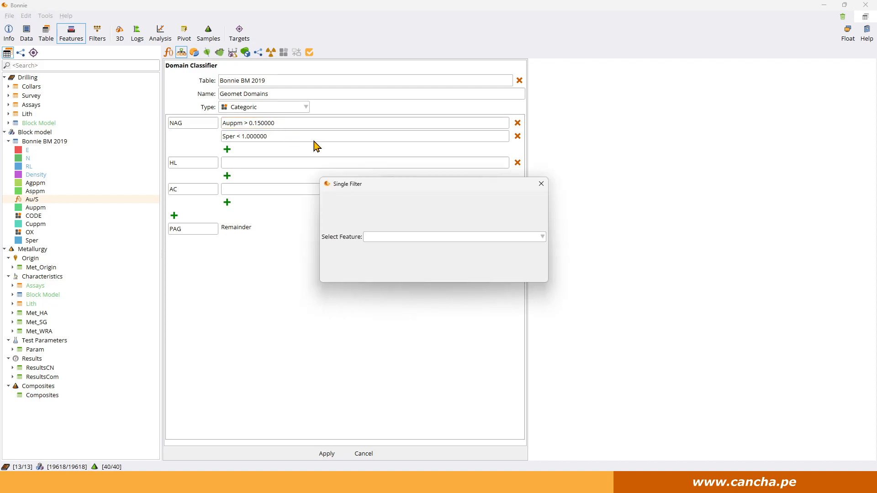
{"action": "left_click", "coordinate": [373, 236]}
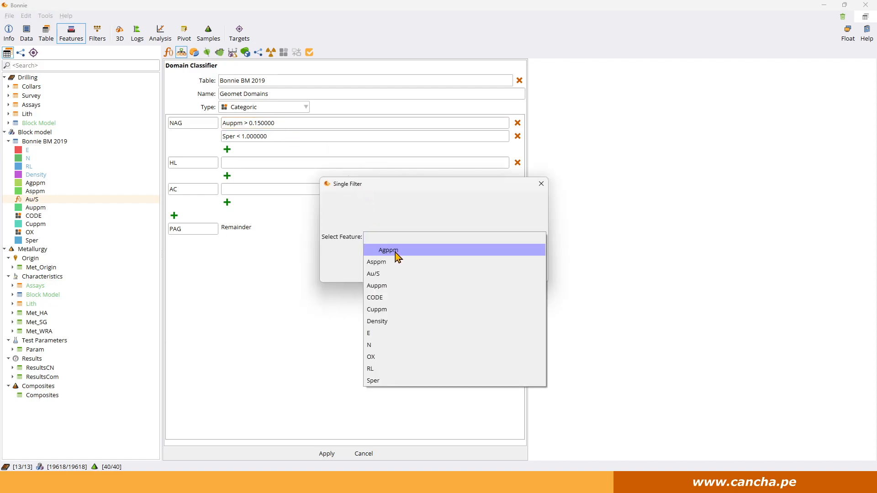
{"action": "left_click", "coordinate": [396, 285]}
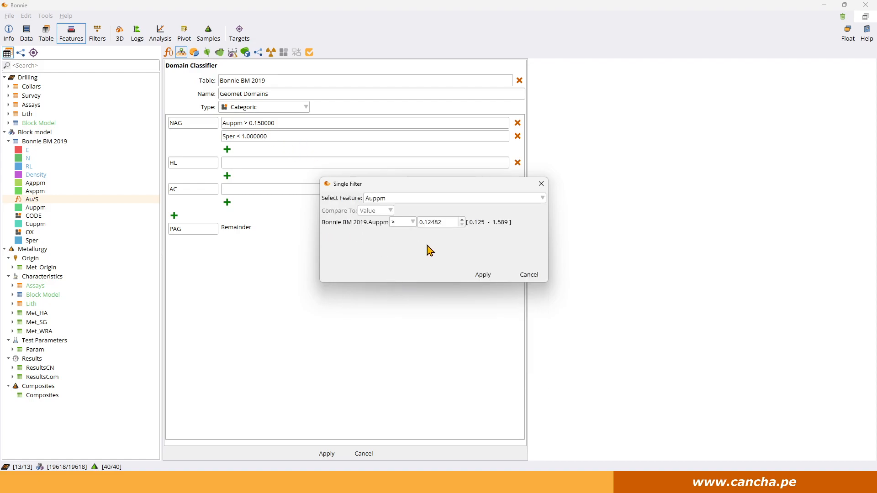
{"action": "left_click", "coordinate": [402, 221]}
{"action": "left_click", "coordinate": [401, 249]}
{"action": "left_click_drag", "start_coordinate": [445, 221], "coordinate": [376, 219]}
{"action": "type", "text": "0.15"}
{"action": "left_click", "coordinate": [483, 275]}
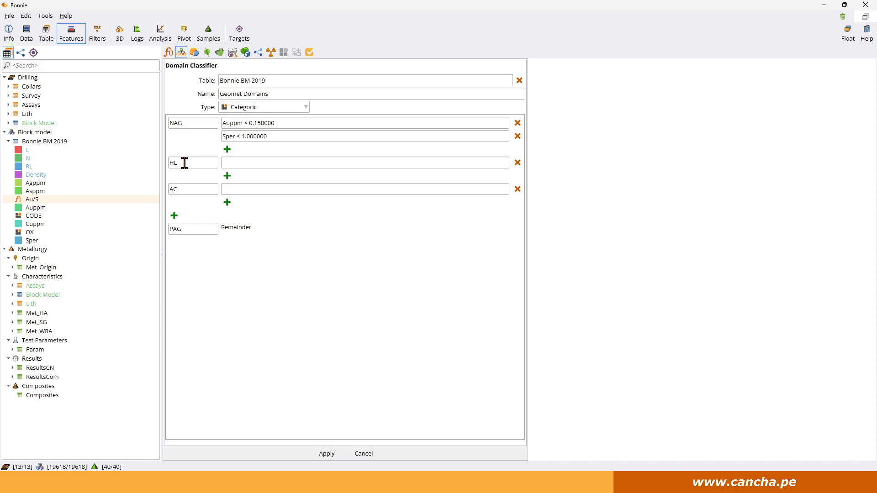
Step: Define the HL class condition as OX equal to OX1 or OX2
{"action": "double_click", "coordinate": [250, 163]}
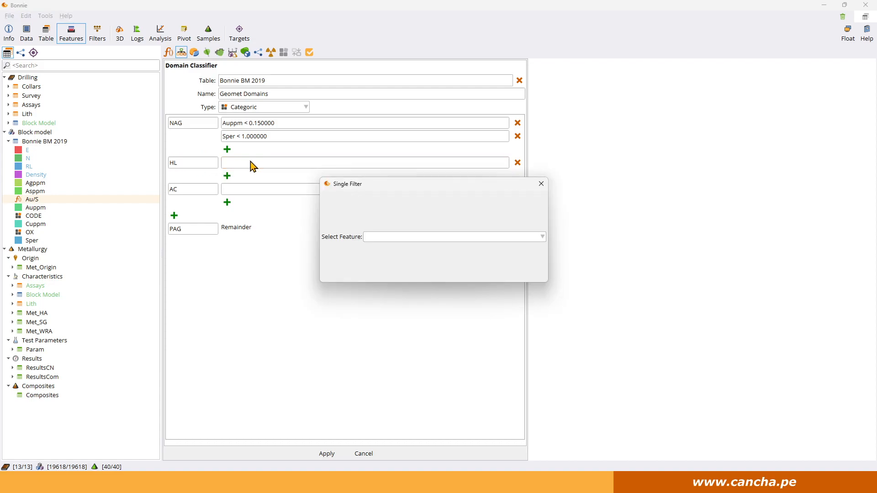
{"action": "left_click", "coordinate": [391, 244]}
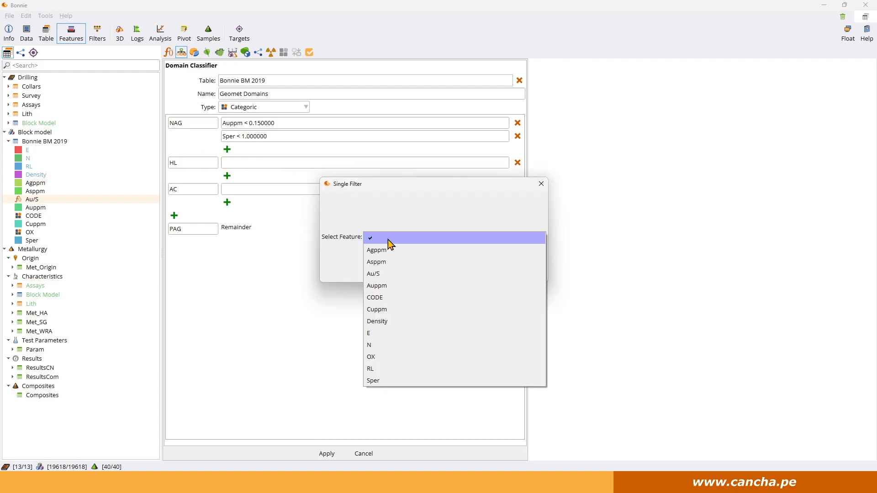
{"action": "left_click", "coordinate": [386, 358]}
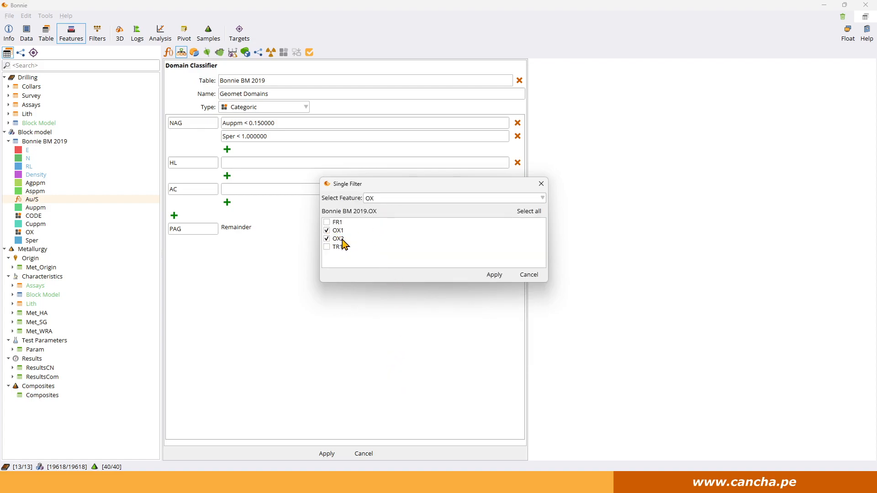
{"action": "left_click", "coordinate": [327, 238]}
{"action": "left_click", "coordinate": [496, 275]}
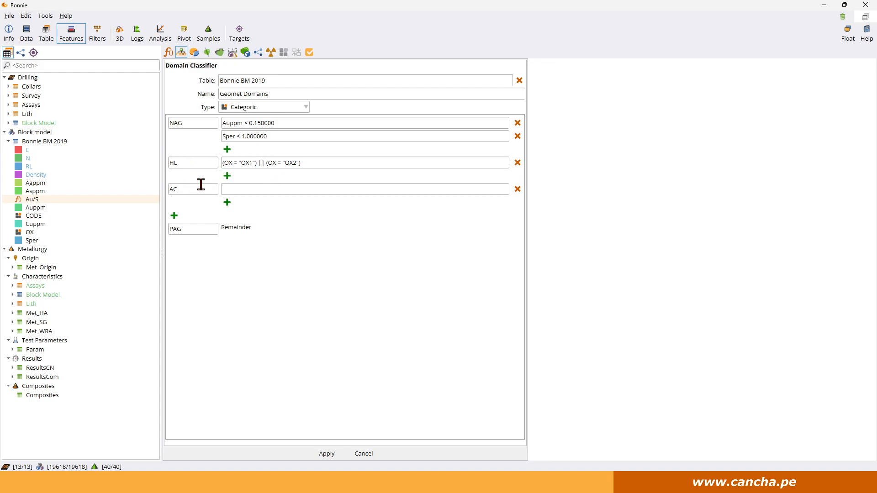
Step: Define the AC class condition as Au/S > 1 and create the Geomet Domains classifier
{"action": "left_click", "coordinate": [257, 192]}
{"action": "left_click", "coordinate": [378, 237]}
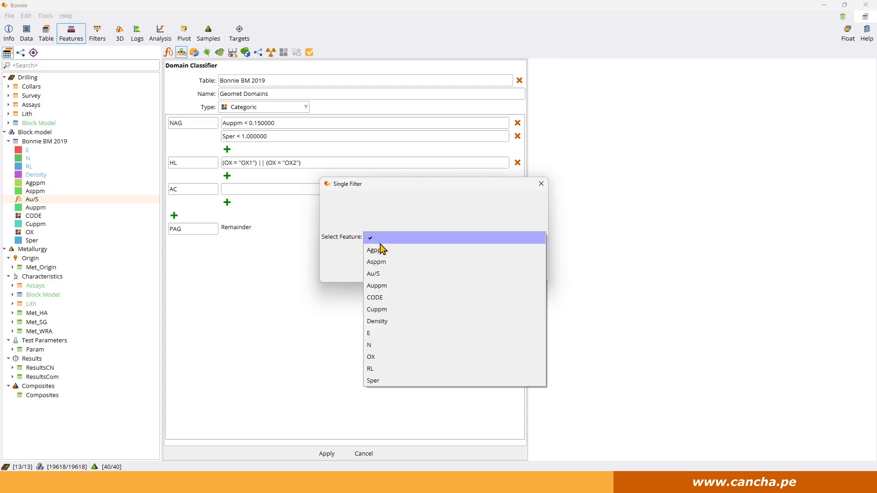
{"action": "left_click", "coordinate": [385, 273]}
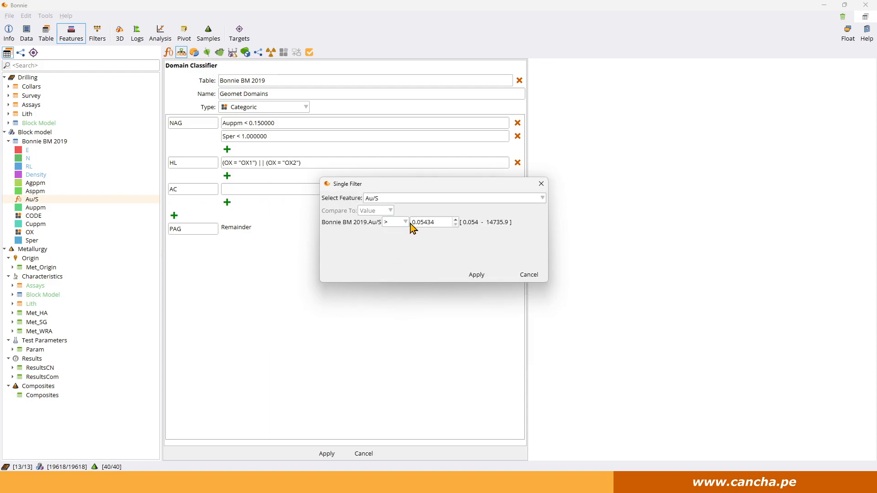
{"action": "left_click_drag", "start_coordinate": [440, 221], "coordinate": [373, 230]}
{"action": "type", "text": "1"}
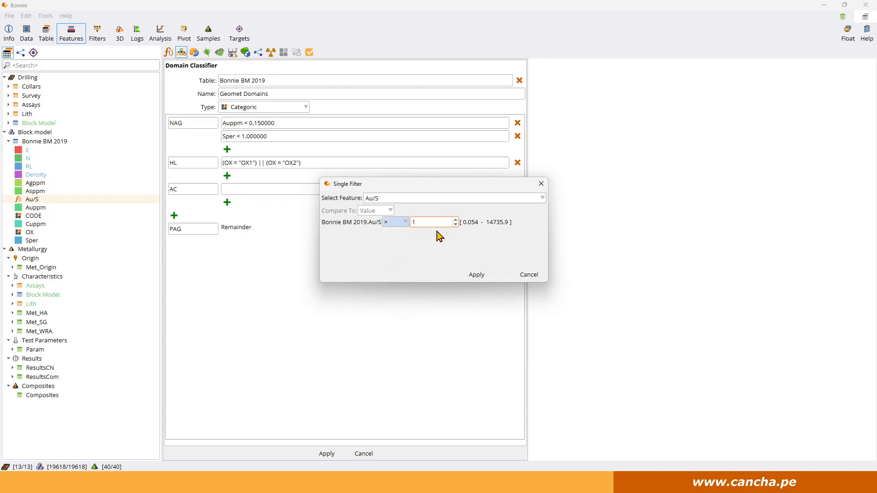
{"action": "left_click", "coordinate": [476, 274]}
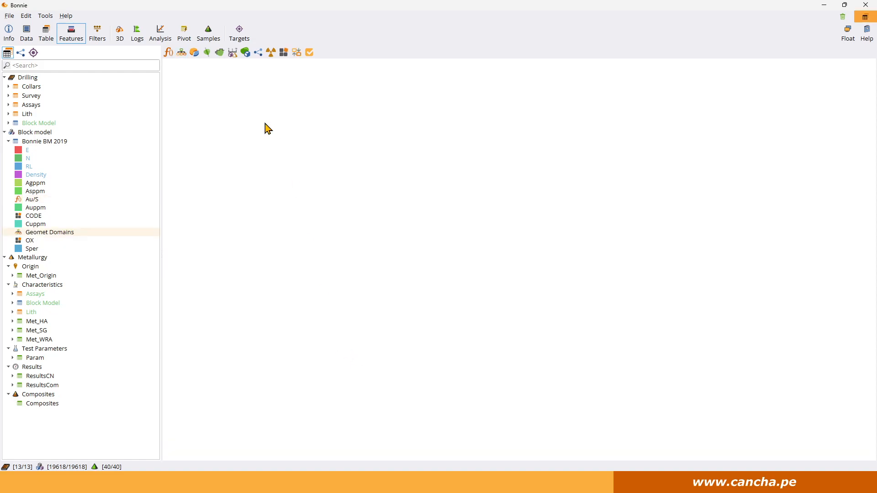
Step: Show the block model in 3D coloured by Au/S
{"action": "left_click", "coordinate": [120, 33]}
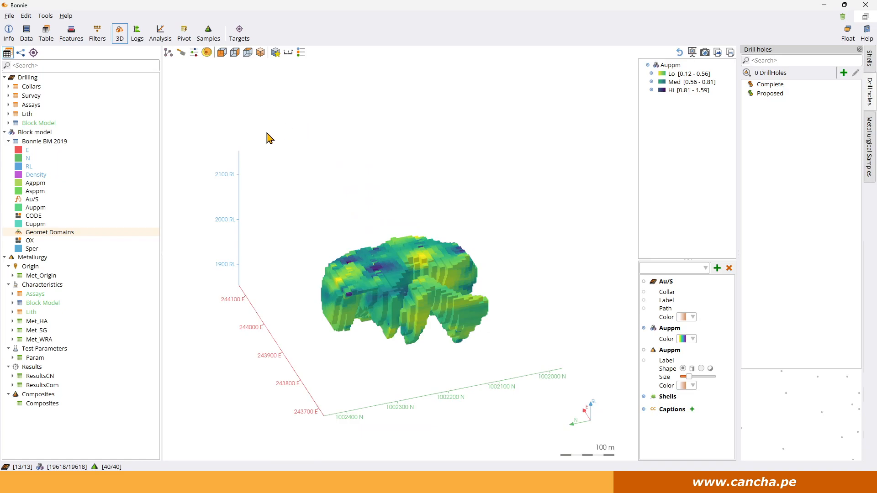
{"action": "left_click", "coordinate": [33, 202]}
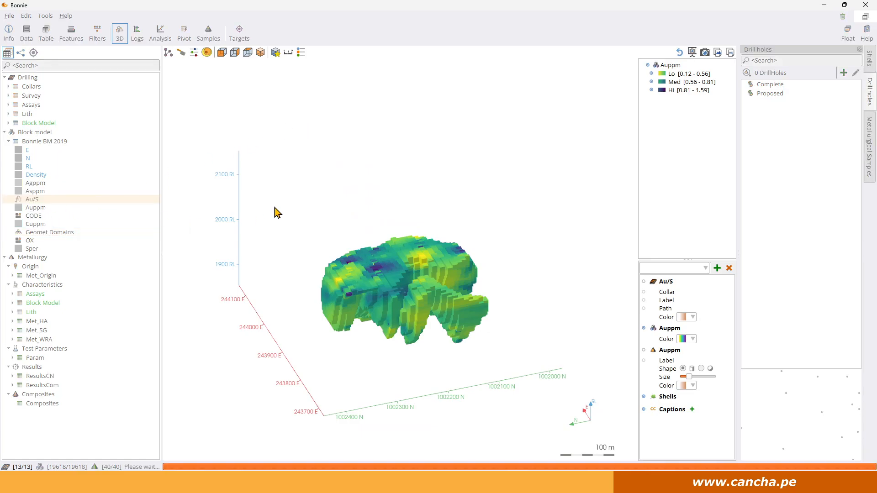
{"action": "left_click_drag", "start_coordinate": [409, 269], "coordinate": [524, 237]}
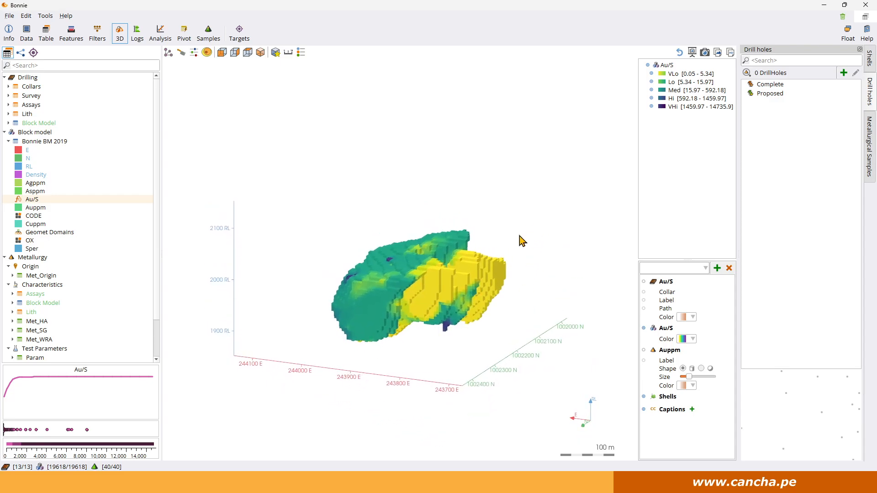
Step: Colour the 3D block model by Geomet Domains and examine the distribution of the HL, PAG, AC and NAG domains
{"action": "left_click", "coordinate": [64, 232]}
{"action": "left_click_drag", "start_coordinate": [286, 237], "coordinate": [414, 231]}
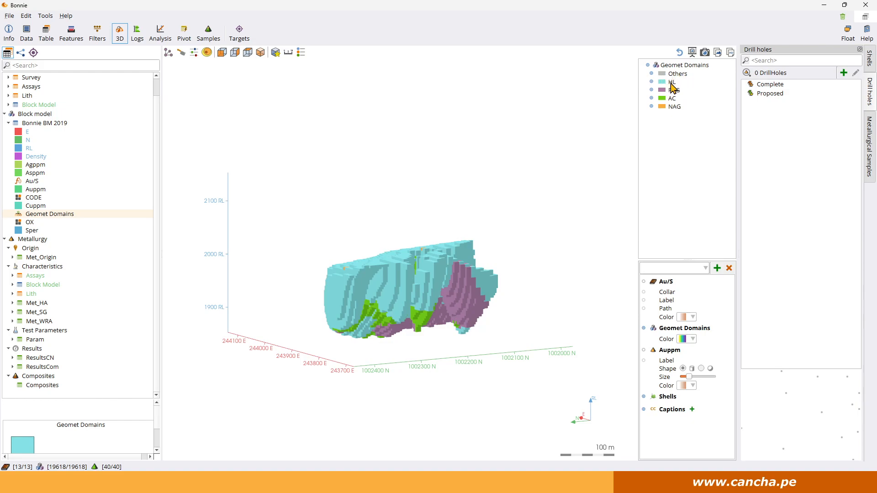
{"action": "left_click_drag", "start_coordinate": [566, 223], "coordinate": [579, 259]}
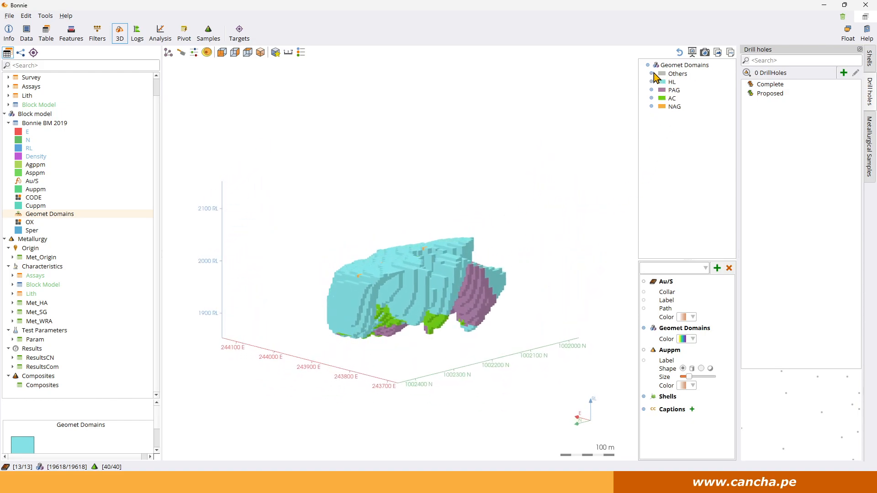
{"action": "left_click_drag", "start_coordinate": [459, 306], "coordinate": [489, 337]}
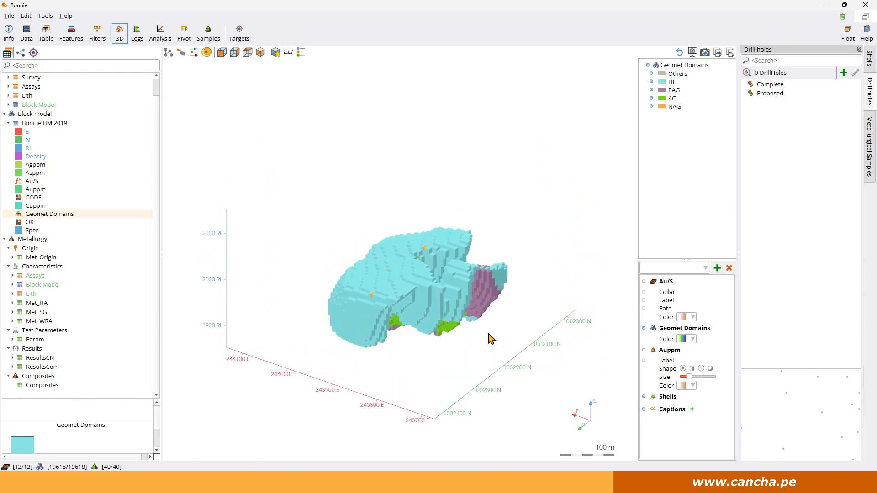
{"action": "left_click_drag", "start_coordinate": [513, 270], "coordinate": [401, 307]}
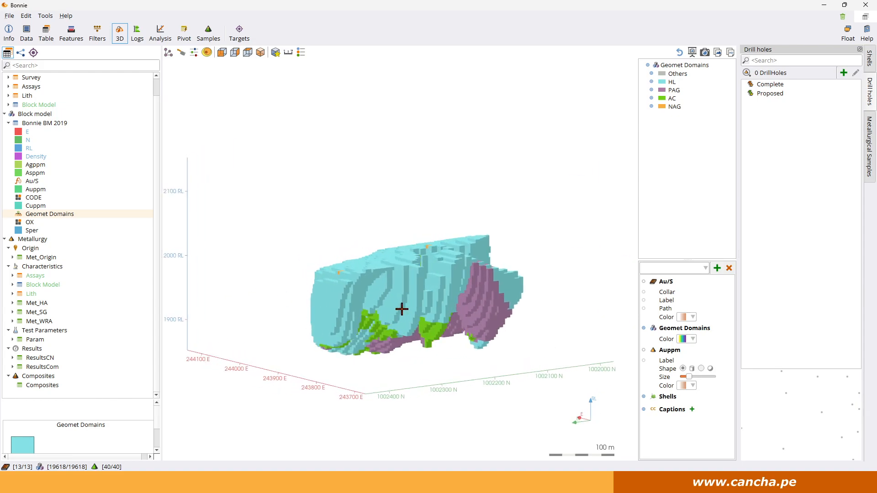
{"action": "left_click", "coordinate": [652, 82]}
{"action": "left_click_drag", "start_coordinate": [574, 180], "coordinate": [553, 334]}
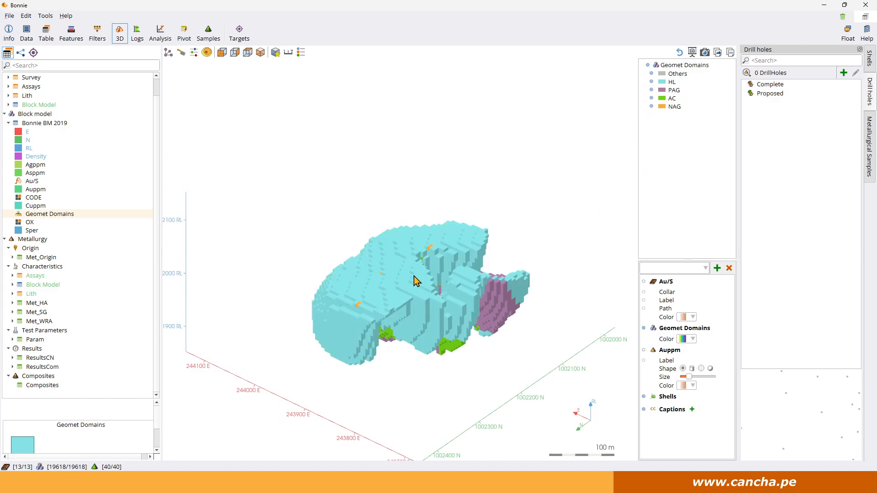
{"action": "mouse_move", "coordinate": [433, 285]}
{"action": "left_mouse_down"}
{"action": "mouse_move", "coordinate": [377, 290]}
{"action": "mouse_move", "coordinate": [431, 282]}
{"action": "left_mouse_up"}
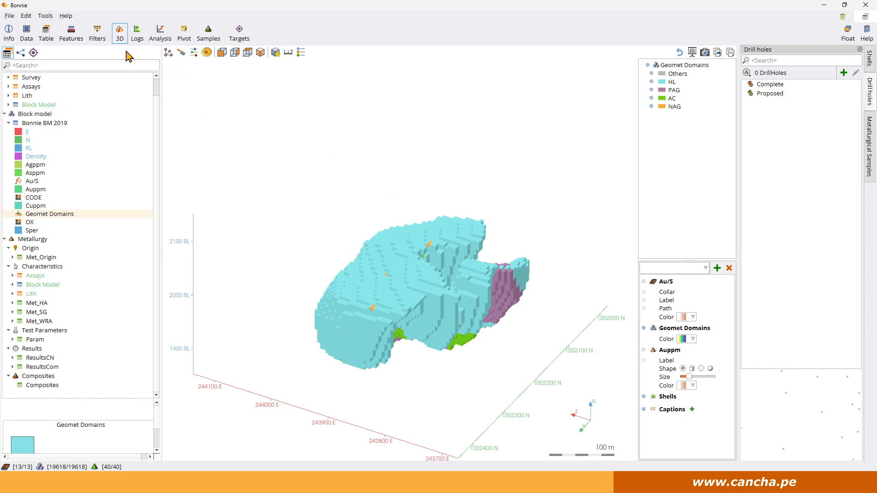
Step: Set up a Numeric domain classifier named Au Rec on the Bonnie BM 2019 table, with Geomet Domains as its categories
{"action": "left_click", "coordinate": [73, 35]}
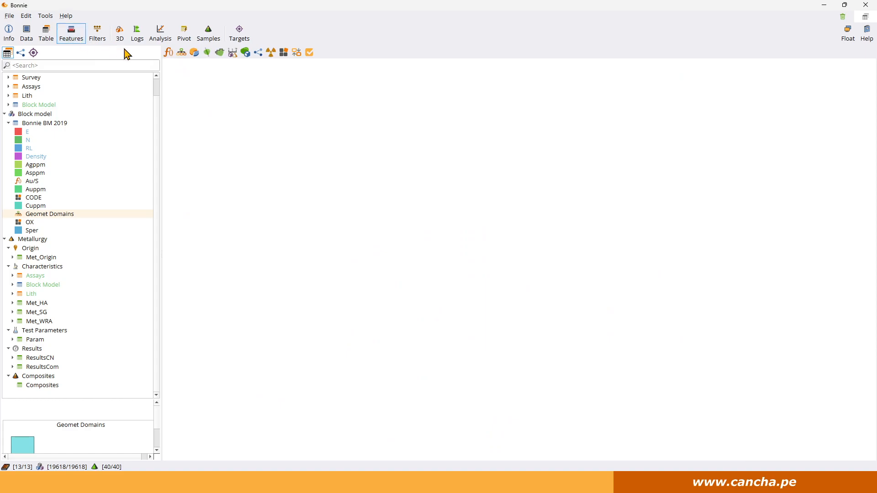
{"action": "left_click", "coordinate": [182, 52]}
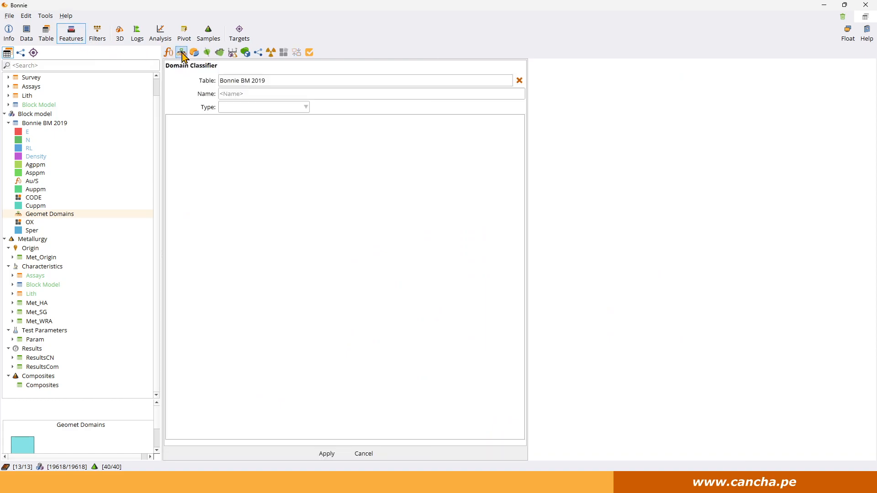
{"action": "left_click", "coordinate": [243, 107]}
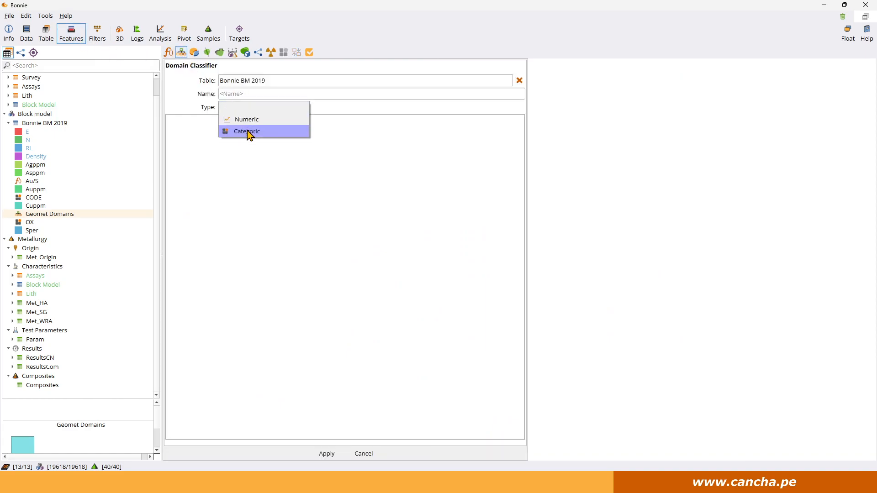
{"action": "left_click", "coordinate": [248, 119]}
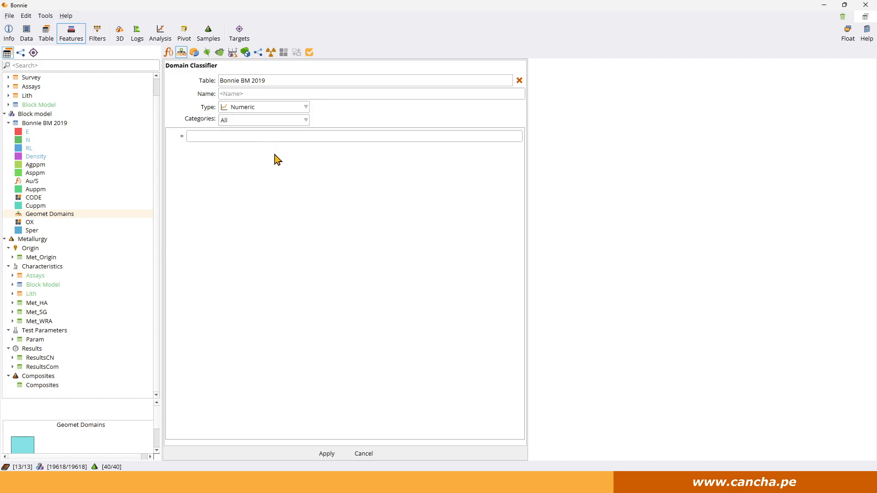
{"action": "left_click", "coordinate": [236, 93]}
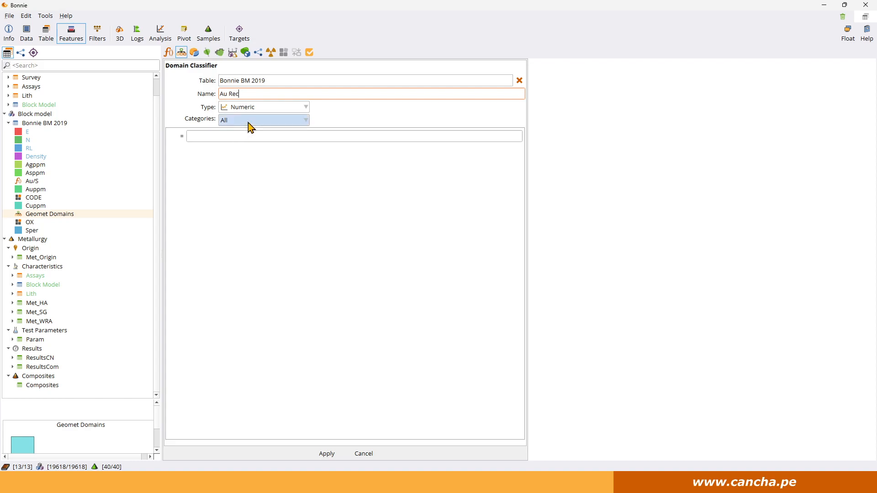
{"action": "left_click", "coordinate": [248, 121]}
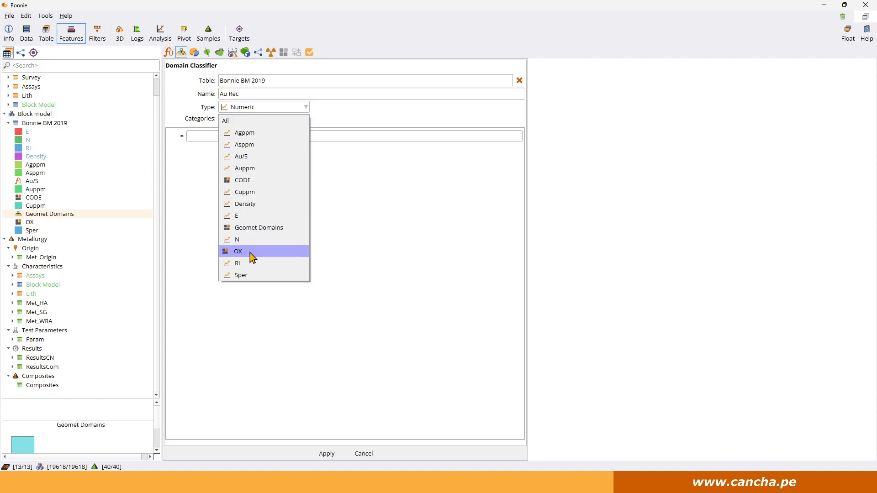
{"action": "left_click", "coordinate": [266, 228]}
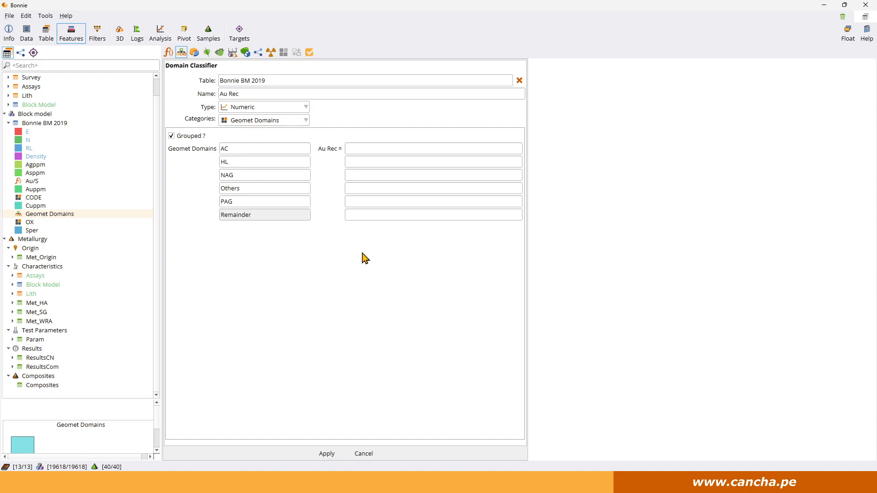
Step: Set the AC domain's Au Rec value to the formula 75+5*Auppm
{"action": "left_click", "coordinate": [369, 150]}
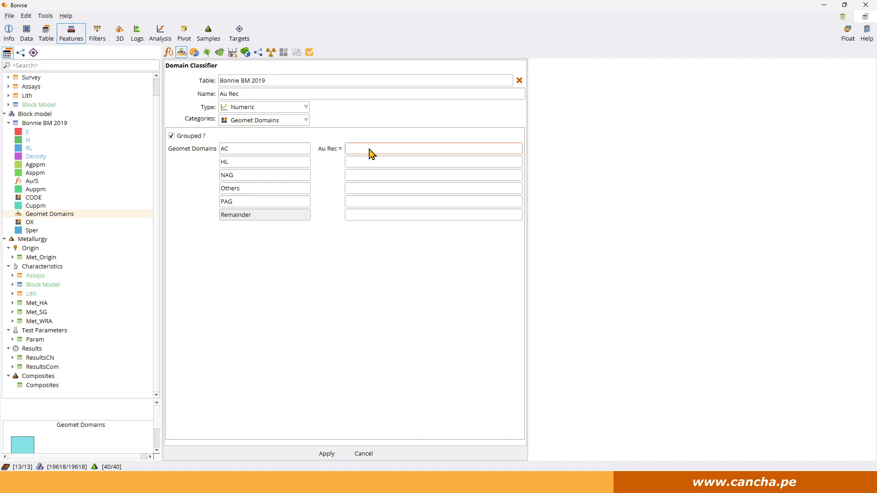
{"action": "left_click", "coordinate": [369, 149]}
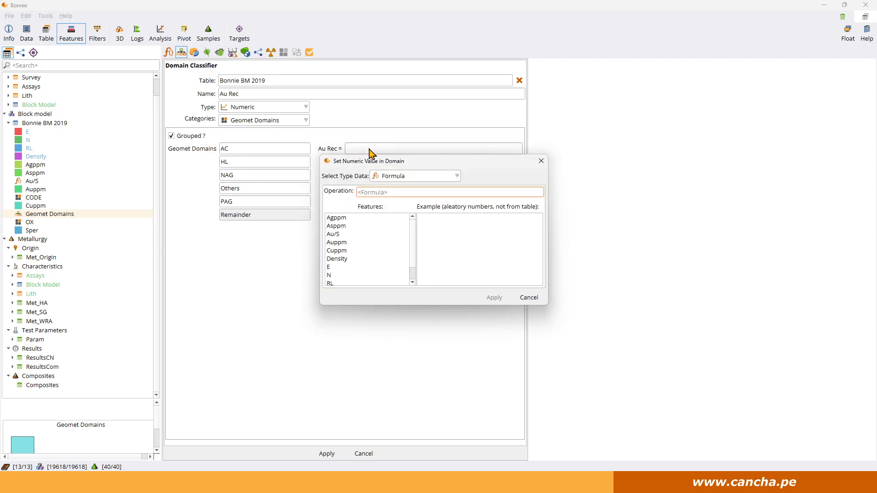
{"action": "type", "text": "75+5*"}
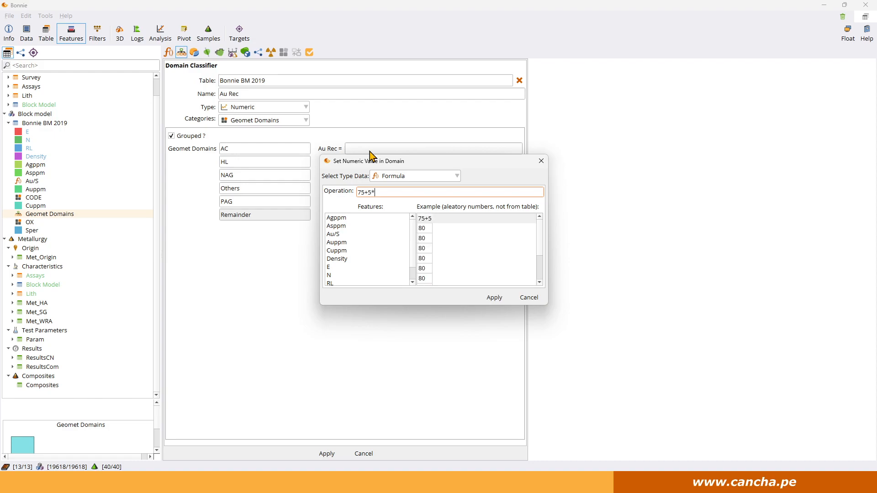
{"action": "left_click", "coordinate": [342, 244]}
{"action": "double_click", "coordinate": [342, 244]}
{"action": "double_click", "coordinate": [342, 244]}
{"action": "key", "text": "BackSpace"}
{"action": "key", "text": "BackSpace"}
{"action": "key", "text": "BackSpace"}
{"action": "key", "text": "BackSpace"}
{"action": "key", "text": "BackSpace"}
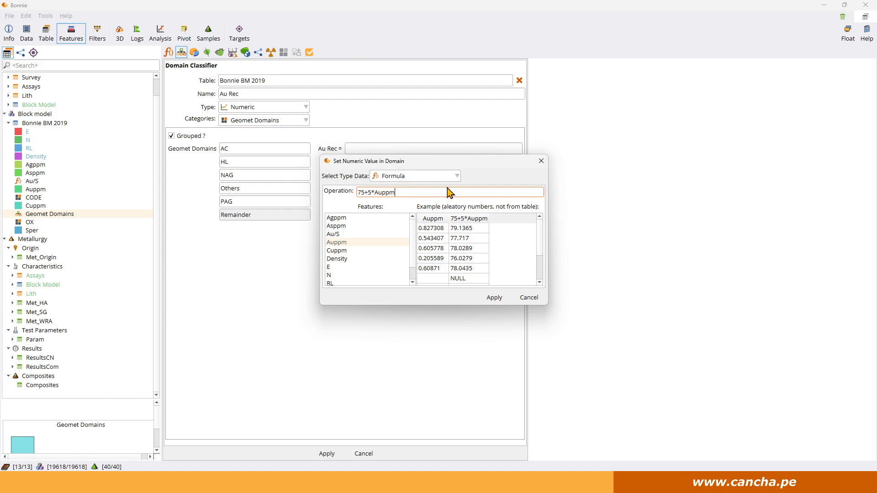
{"action": "left_click", "coordinate": [491, 300]}
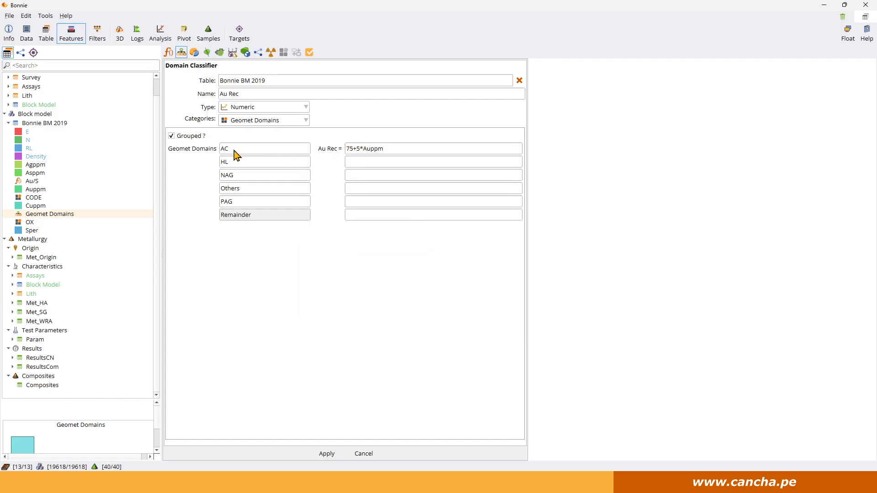
Step: Set the HL domain's Au Rec value to the formula 95-5*Sper
{"action": "left_click", "coordinate": [357, 164]}
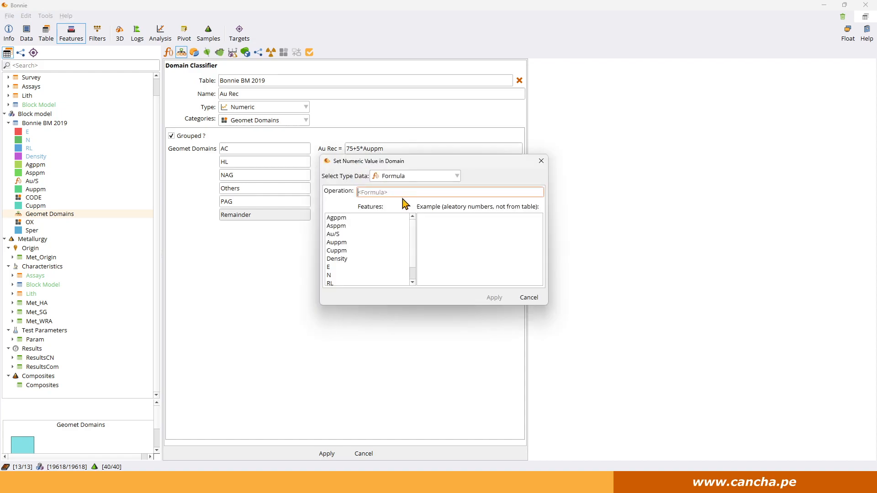
{"action": "type", "text": "55"}
{"action": "key", "text": "BackSpace"}
{"action": "key", "text": "BackSpace"}
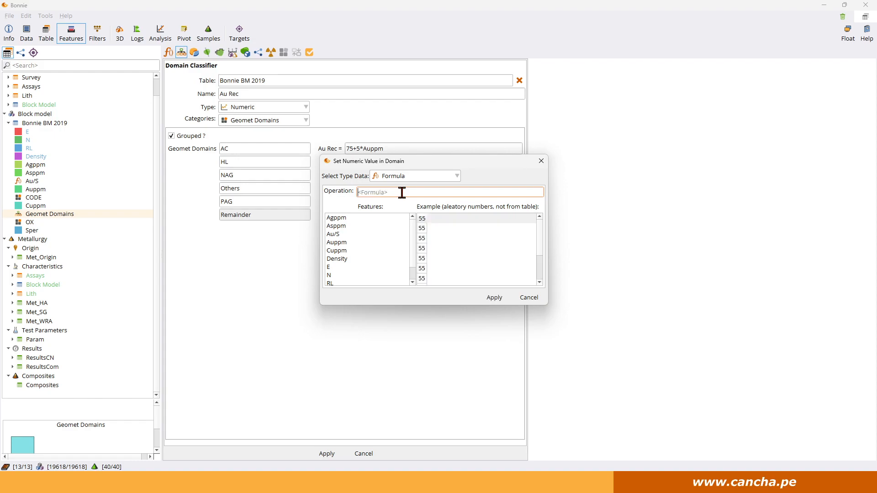
{"action": "type", "text": "95-"}
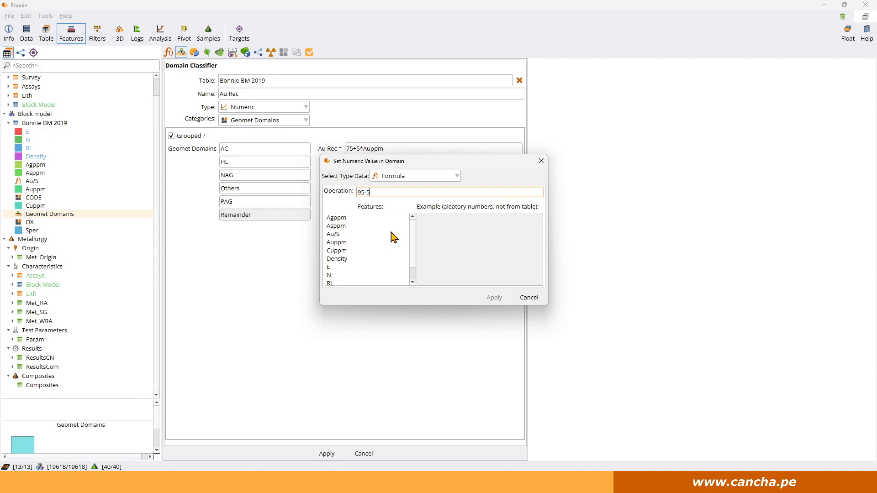
{"action": "type", "text": "5"}
{"action": "scroll", "coordinate": [391, 242], "scroll_direction": "down", "scroll_amount": 1}
{"action": "double_click", "coordinate": [341, 275]}
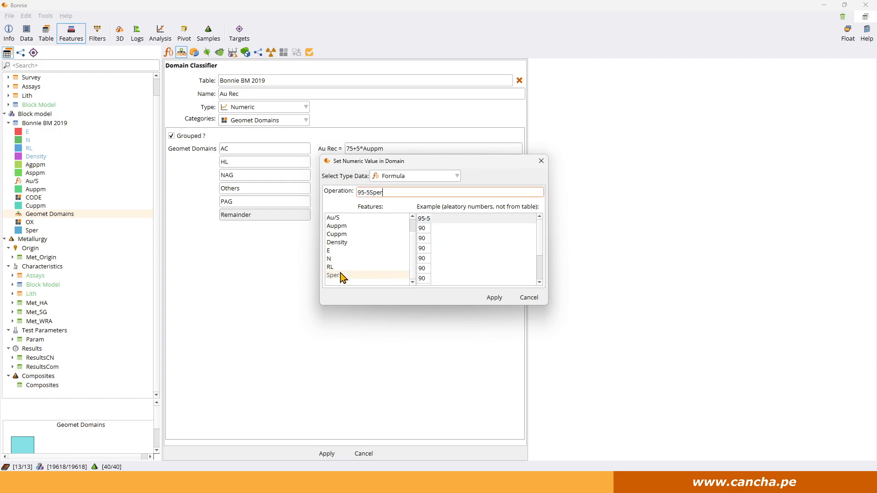
{"action": "double_click", "coordinate": [341, 275]}
{"action": "key", "text": "BackSpace"}
{"action": "key", "text": "BackSpace"}
{"action": "key", "text": "BackSpace"}
{"action": "key", "text": "BackSpace"}
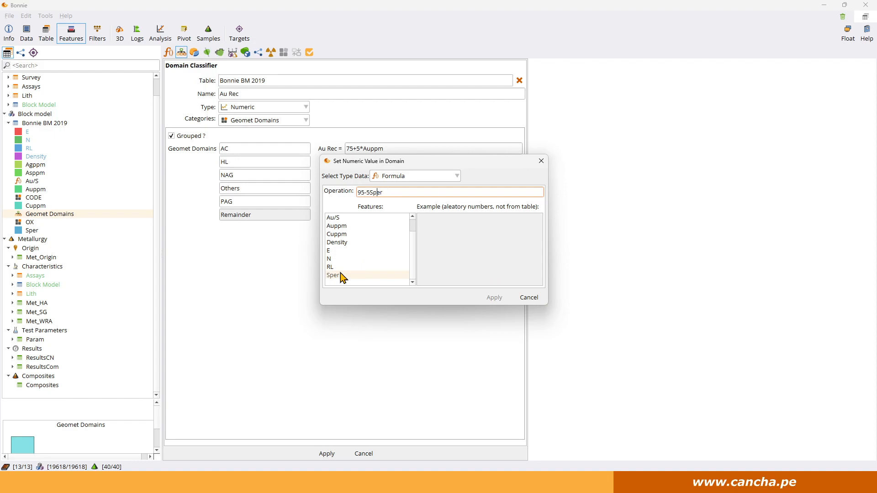
{"action": "type", "text": "*"}
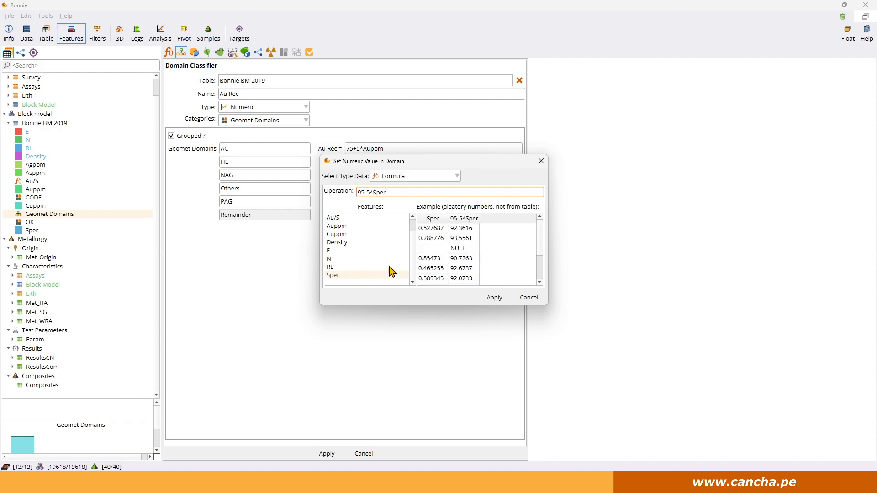
{"action": "left_click", "coordinate": [494, 298]}
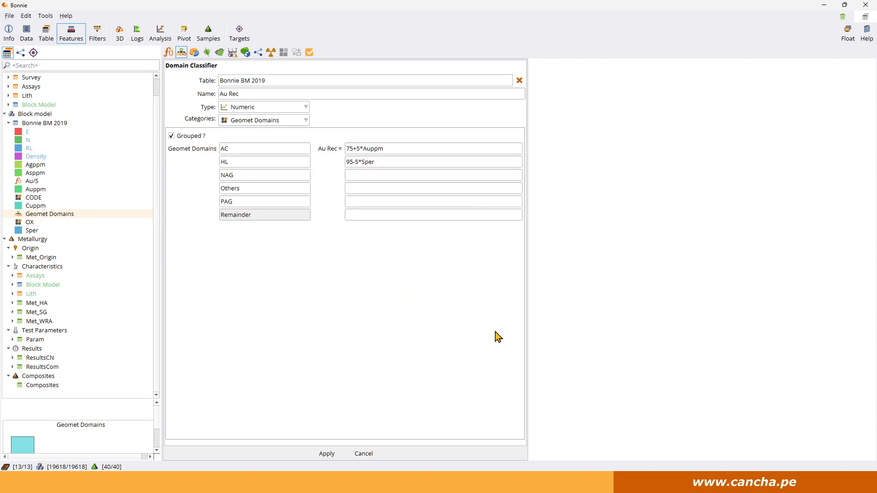
Step: Set the Au Rec value of the NAG and Others domains to the formula 0
{"action": "left_click", "coordinate": [350, 175]}
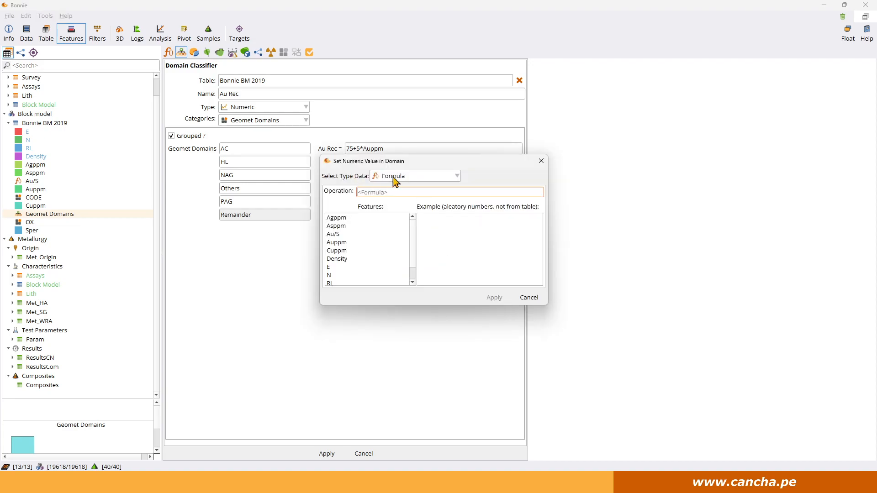
{"action": "left_click", "coordinate": [390, 192]}
{"action": "type", "text": "0"}
{"action": "left_click", "coordinate": [494, 297]}
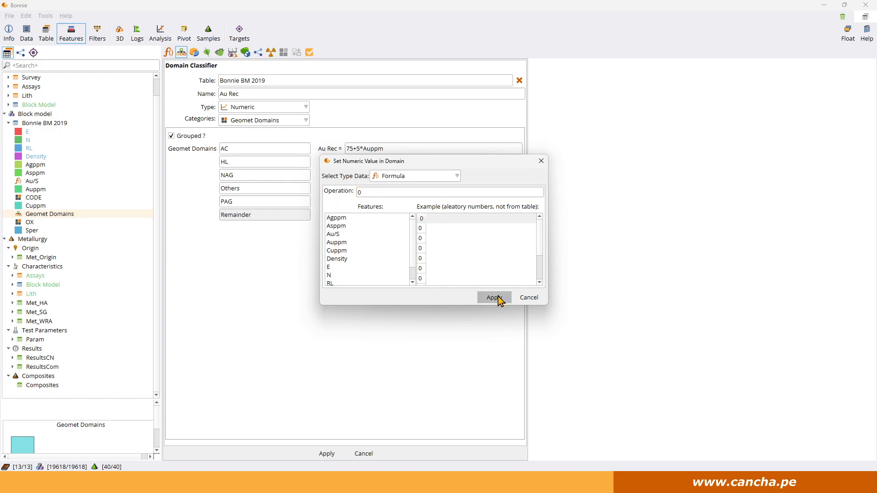
{"action": "left_click", "coordinate": [378, 192]}
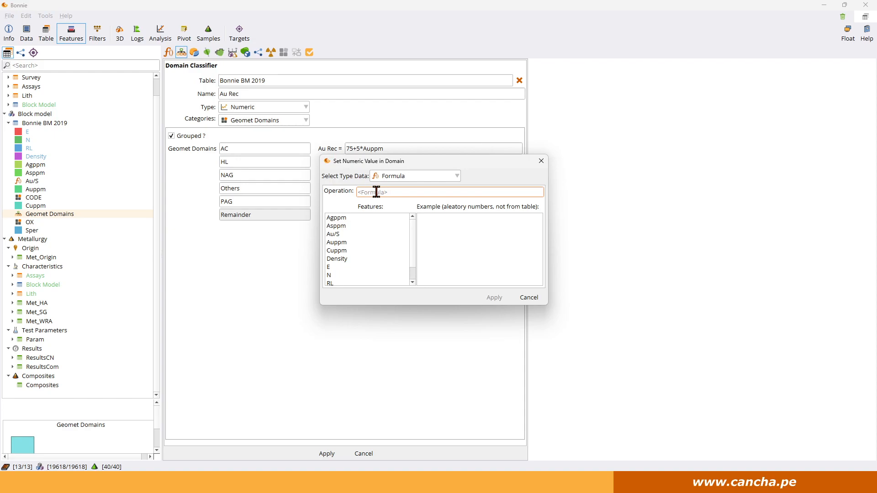
{"action": "type", "text": "0"}
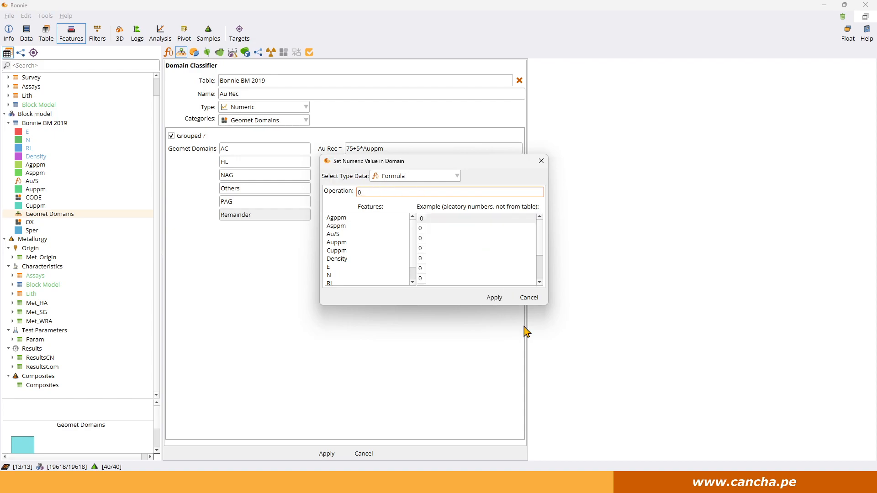
{"action": "left_click", "coordinate": [493, 298]}
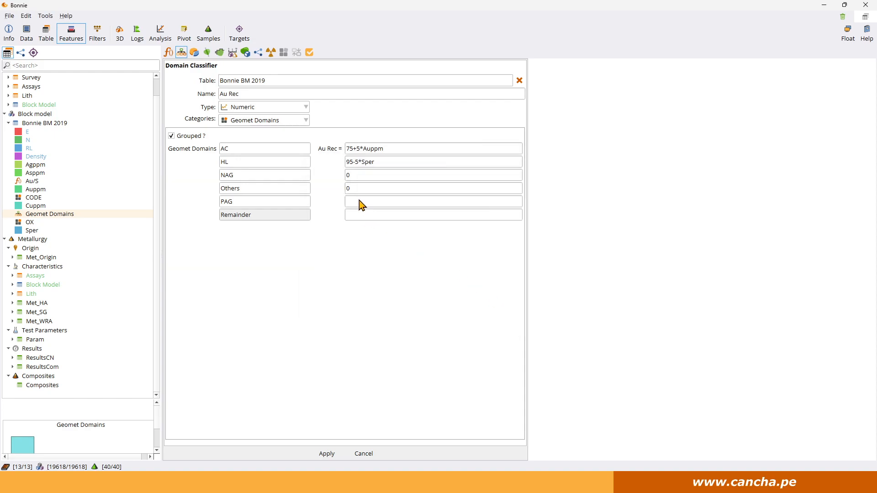
Step: Set Au Rec to 0 for the PAG domain and the Remainder, and create the Au Rec domain classifier
{"action": "left_click", "coordinate": [358, 200]}
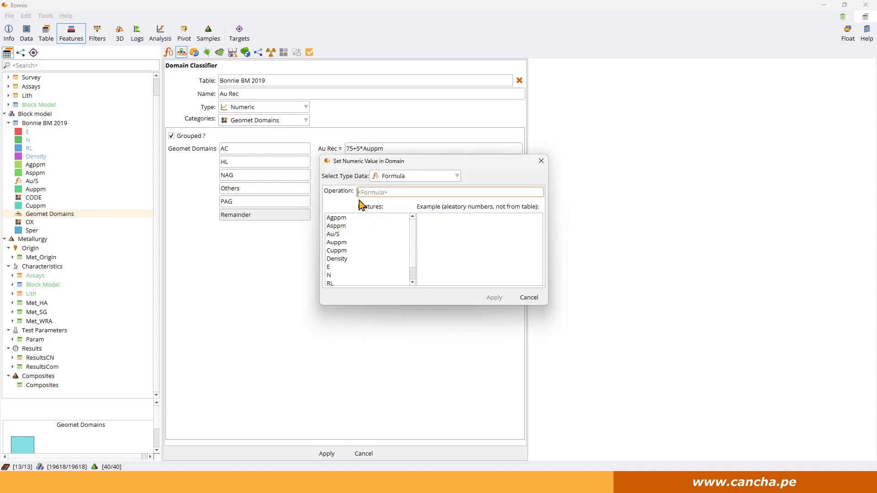
{"action": "type", "text": "0"}
{"action": "left_click", "coordinate": [494, 298]}
{"action": "left_click", "coordinate": [355, 214]}
{"action": "type", "text": "0"}
{"action": "left_click", "coordinate": [494, 298]}
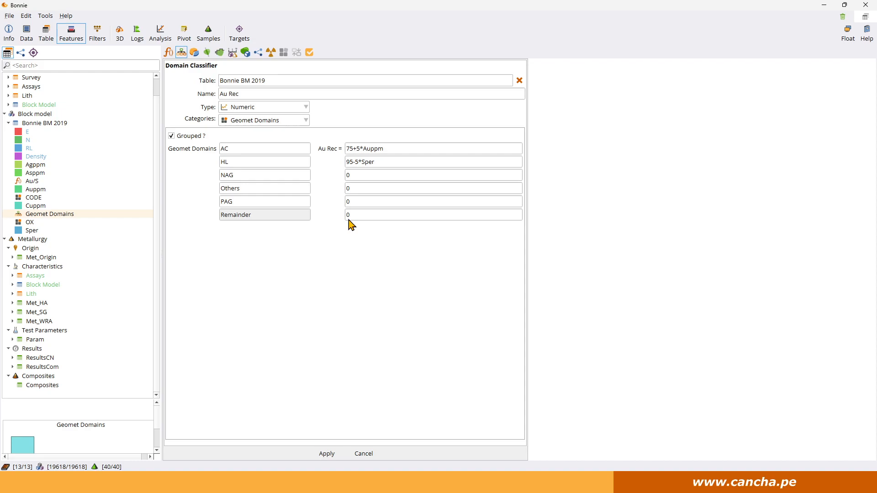
{"action": "left_click", "coordinate": [327, 456]}
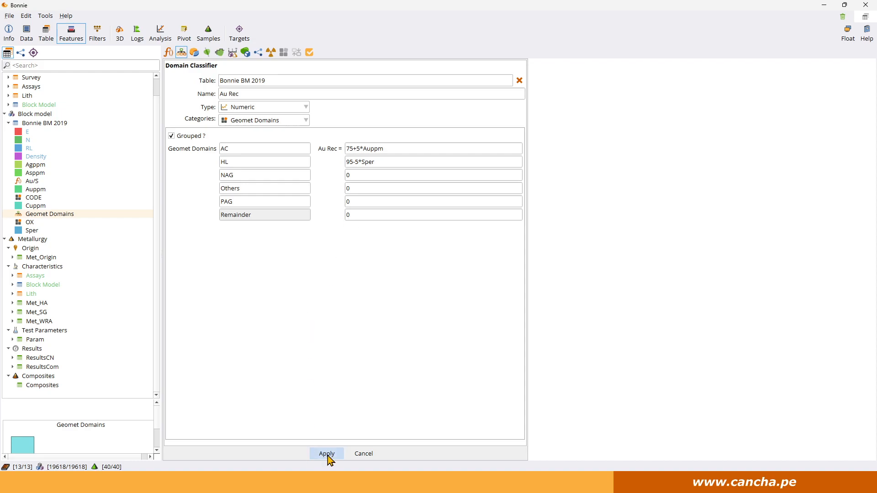
{"action": "left_click", "coordinate": [359, 454]}
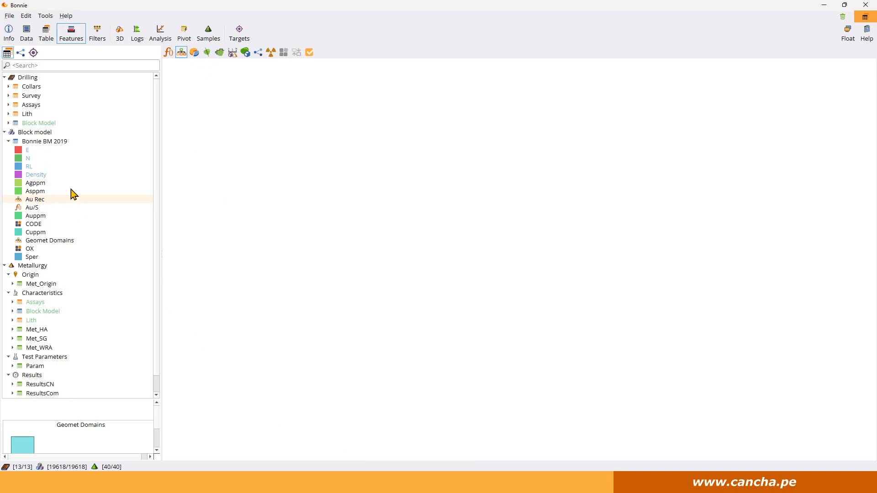
Step: Examine the block model in 3D coloured by Au Rec, and recolour it by Geomet Domains for comparison
{"action": "left_click", "coordinate": [119, 34]}
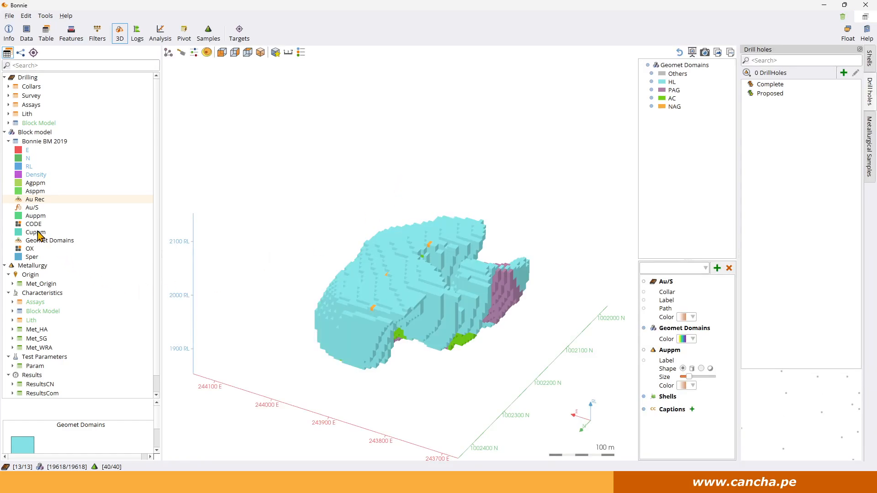
{"action": "left_click", "coordinate": [36, 200]}
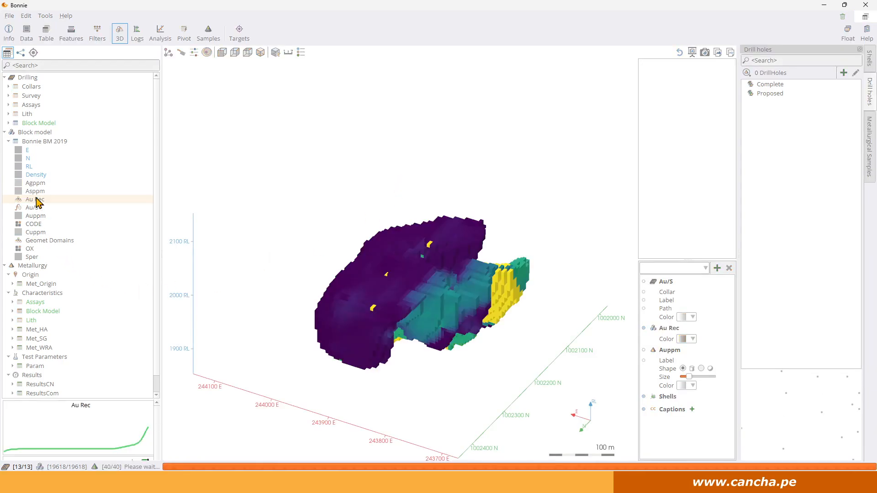
{"action": "left_click_drag", "start_coordinate": [450, 267], "coordinate": [468, 193]}
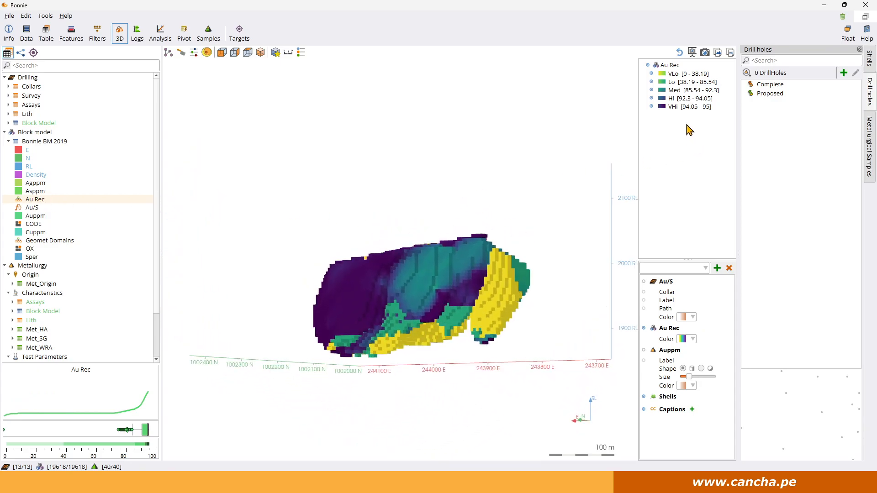
{"action": "left_click_drag", "start_coordinate": [427, 292], "coordinate": [363, 314]}
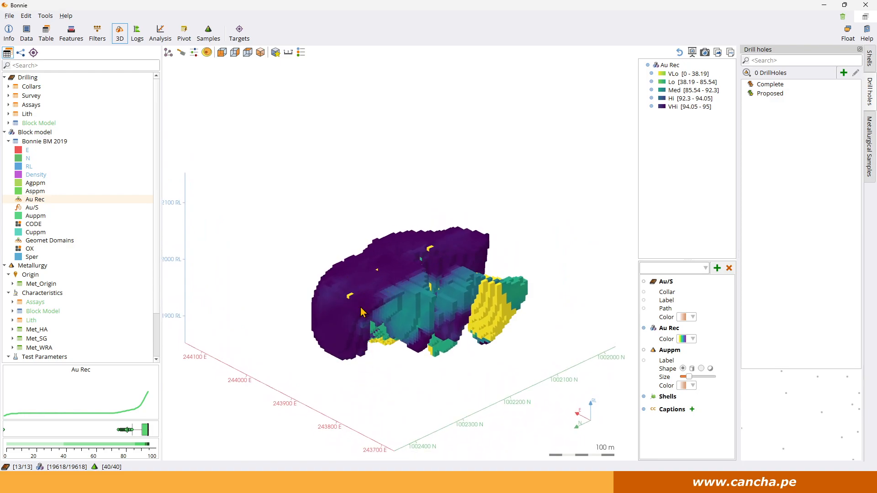
{"action": "left_click_drag", "start_coordinate": [454, 321], "coordinate": [309, 215]}
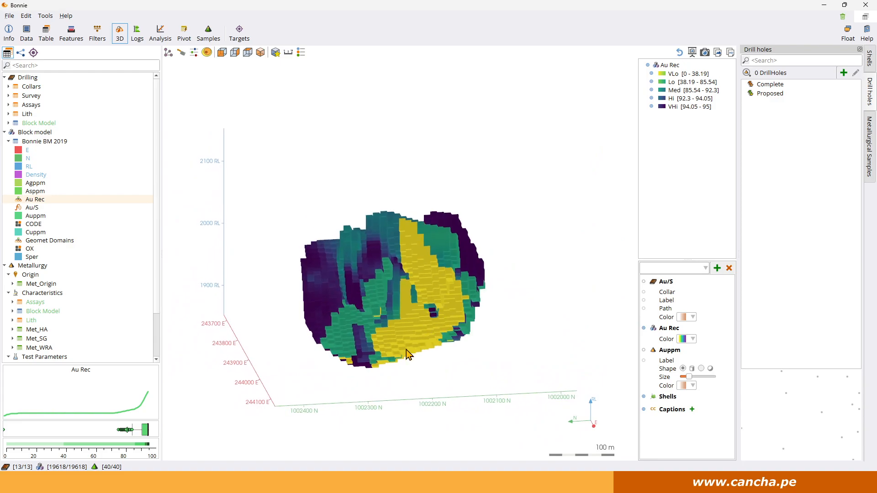
{"action": "left_click_drag", "start_coordinate": [438, 345], "coordinate": [371, 307]}
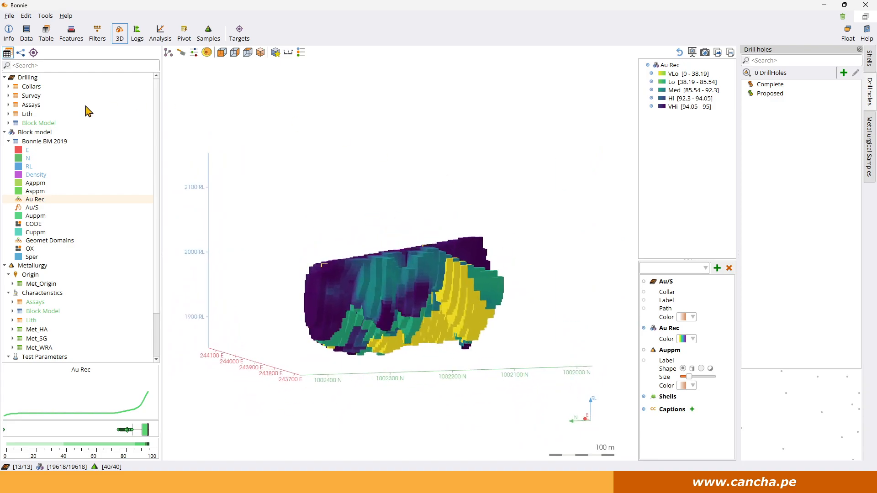
{"action": "left_click", "coordinate": [47, 241]}
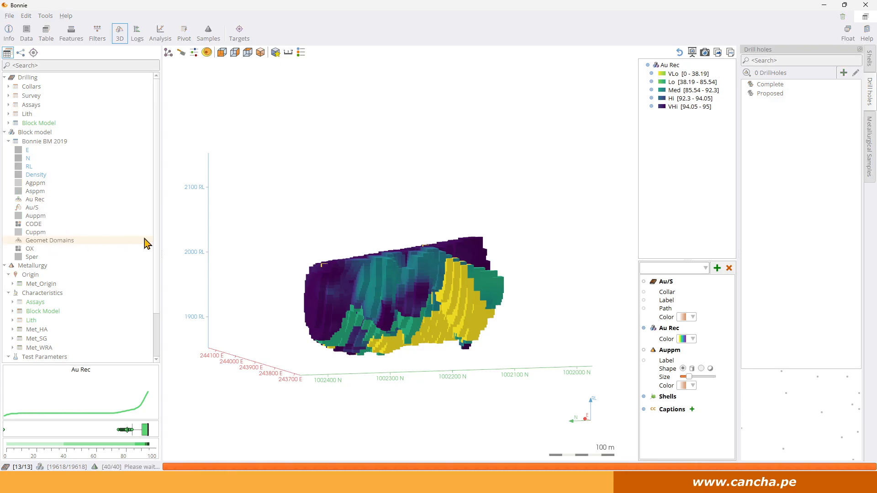
{"action": "left_click_drag", "start_coordinate": [251, 228], "coordinate": [389, 257]}
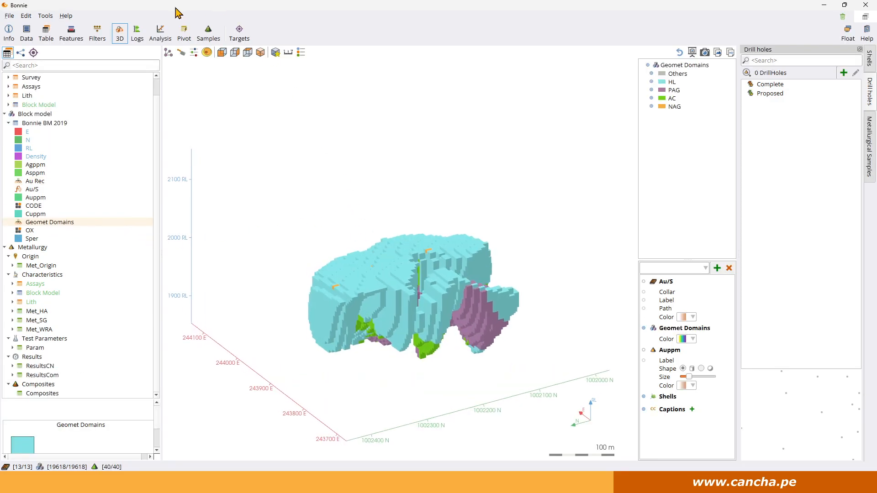
Step: Build a Table Stats analysis of the block model's Au Rec with Geomet Domains as the inner group
{"action": "left_click", "coordinate": [155, 35]}
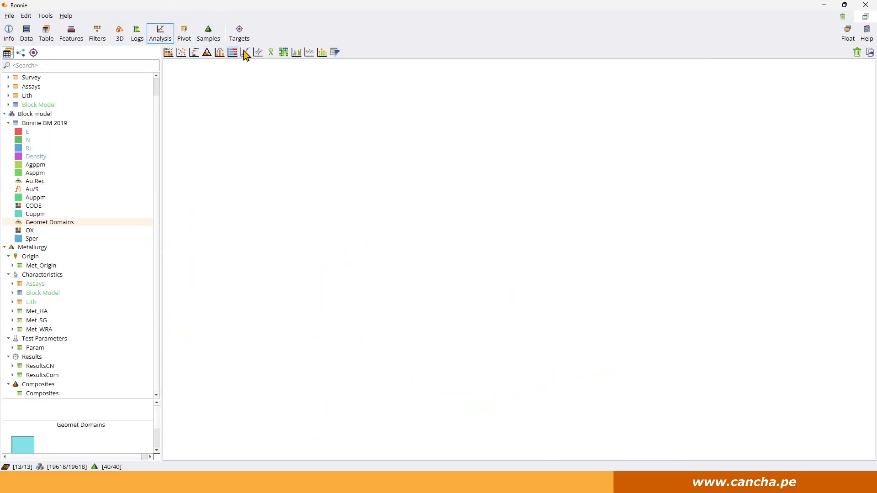
{"action": "left_click", "coordinate": [270, 53]}
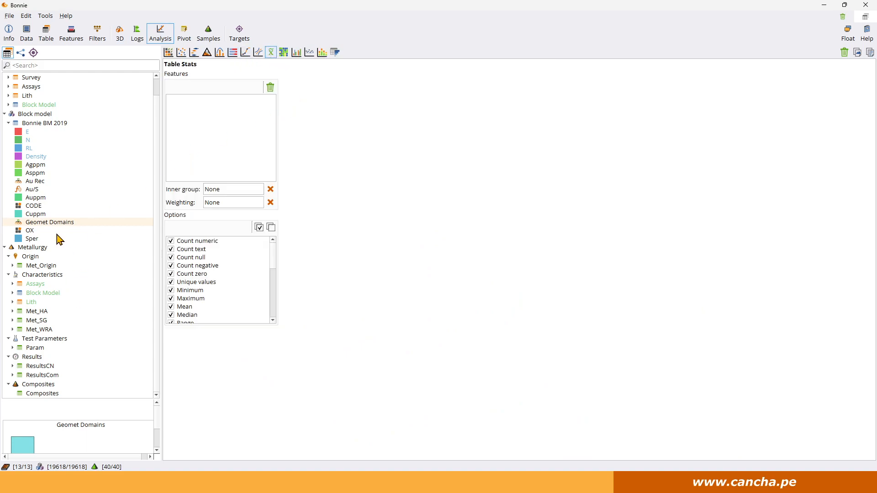
{"action": "left_click_drag", "start_coordinate": [36, 181], "coordinate": [204, 149]}
{"action": "left_click_drag", "start_coordinate": [53, 223], "coordinate": [226, 190]}
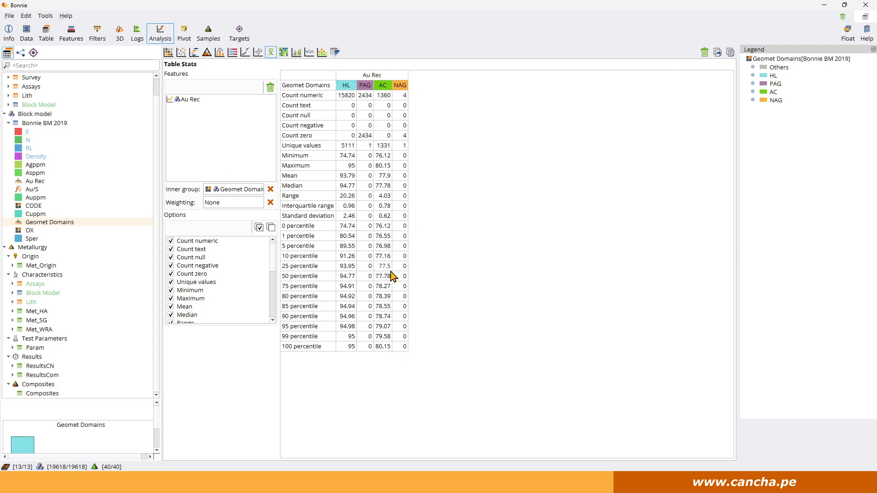
Step: Build a Resource Table of the block model's Auppm and Au Rec with Geomet Domains as the outer group
{"action": "left_click", "coordinate": [335, 51]}
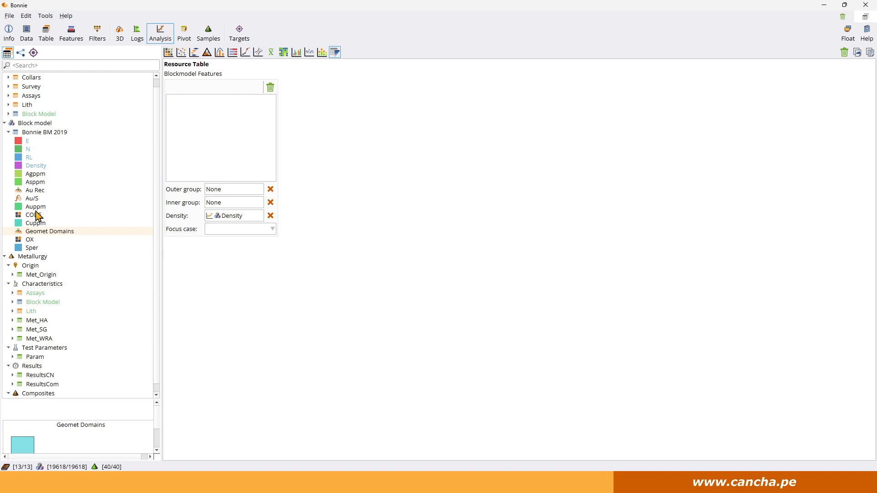
{"action": "left_click_drag", "start_coordinate": [33, 208], "coordinate": [221, 139]}
{"action": "left_click_drag", "start_coordinate": [34, 192], "coordinate": [204, 149]}
{"action": "left_click_drag", "start_coordinate": [49, 234], "coordinate": [218, 190]}
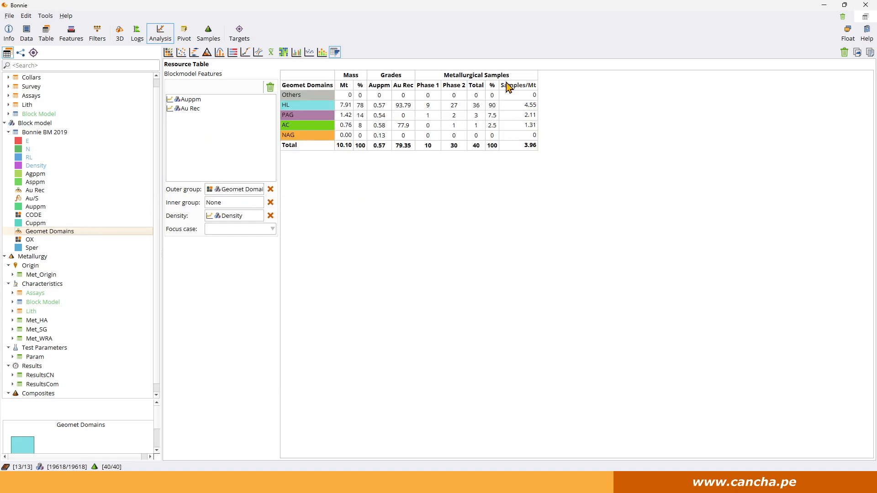